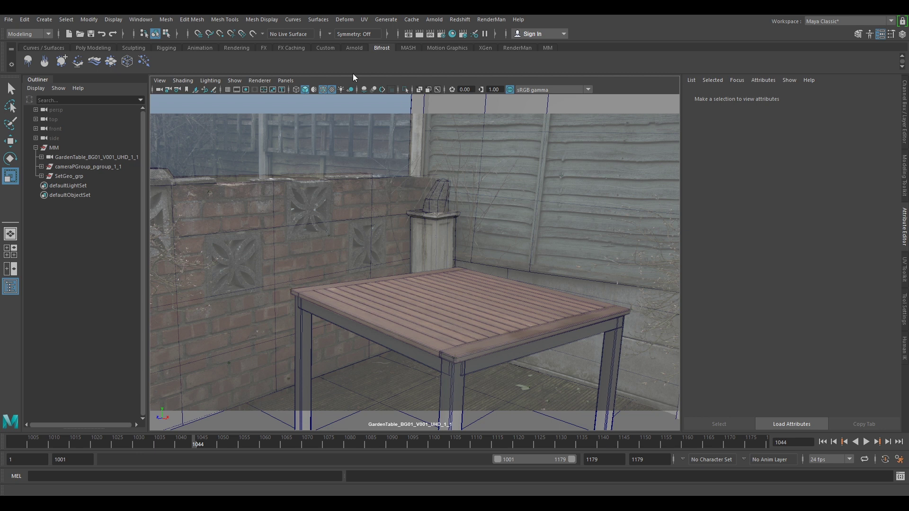
Enable smooth wireframe and multisampling anti-aliasing in the Viewport 2.0 settings and choose a different sample count.
{"action": "left_click", "coordinate": [263, 81]}
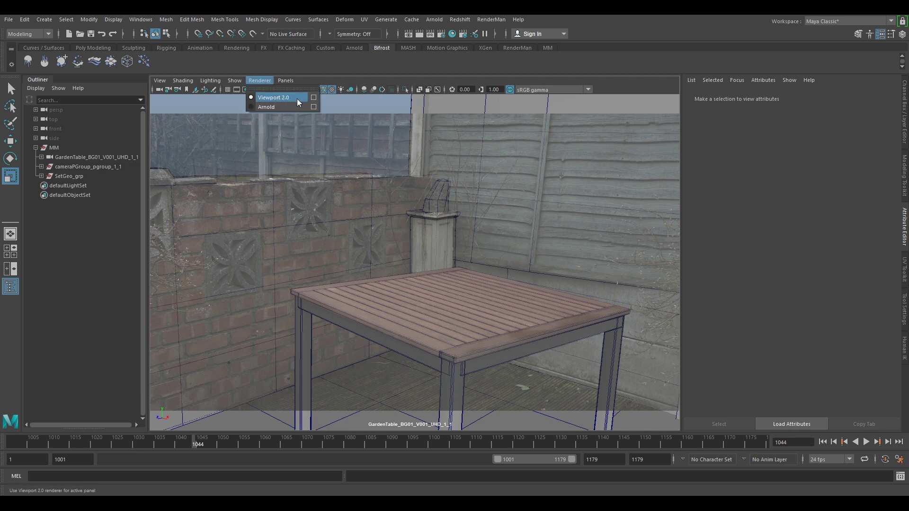
{"action": "left_click", "coordinate": [312, 98]}
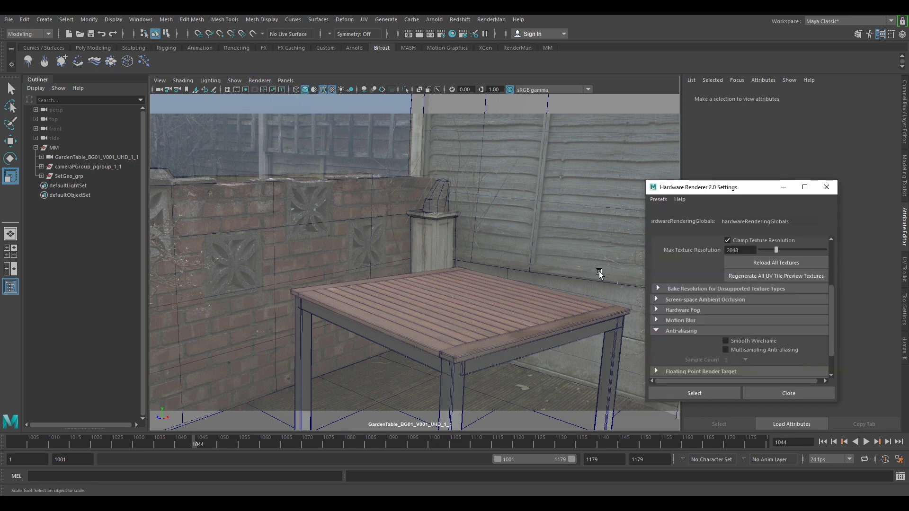
{"action": "left_click", "coordinate": [656, 331]}
{"action": "scroll", "coordinate": [703, 293], "scroll_direction": "up", "scroll_amount": 3}
{"action": "scroll", "coordinate": [694, 299], "scroll_direction": "down", "scroll_amount": 3}
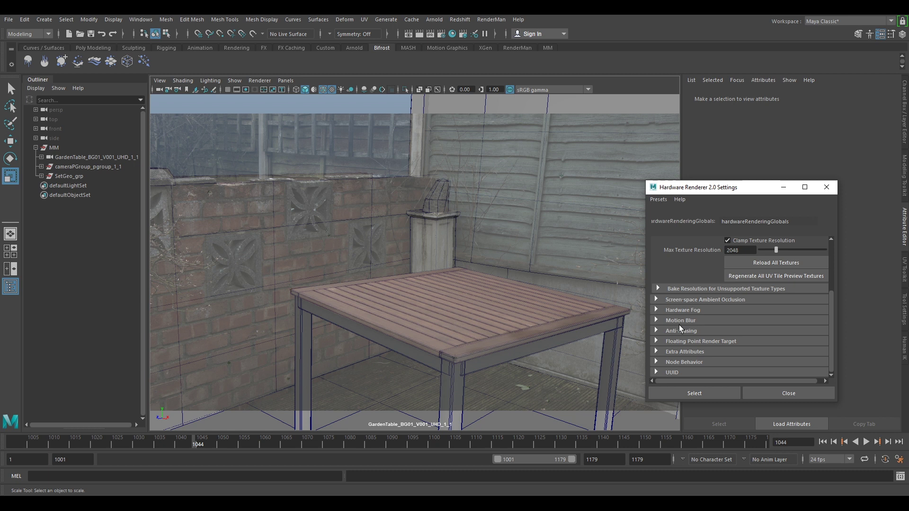
{"action": "left_click", "coordinate": [658, 331]}
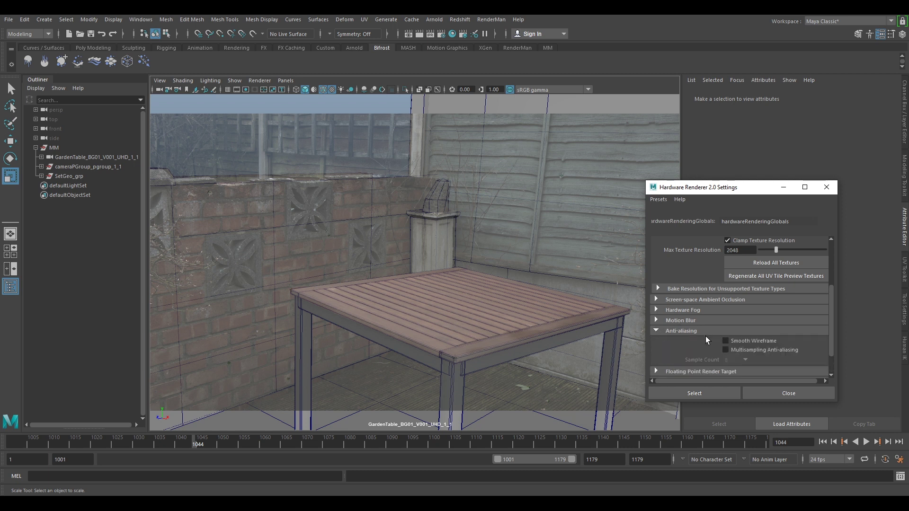
{"action": "left_click", "coordinate": [727, 349]}
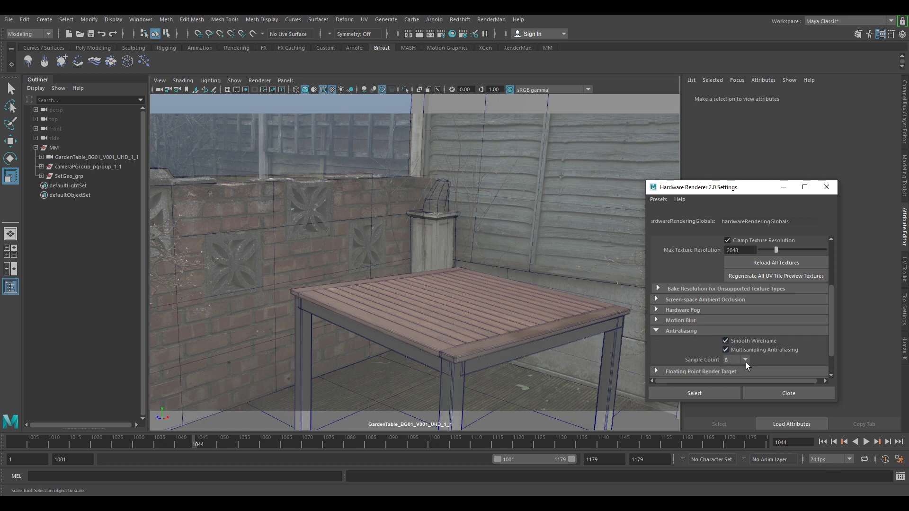
{"action": "left_click", "coordinate": [746, 360]}
{"action": "left_click", "coordinate": [733, 410]}
{"action": "left_click", "coordinate": [827, 187]}
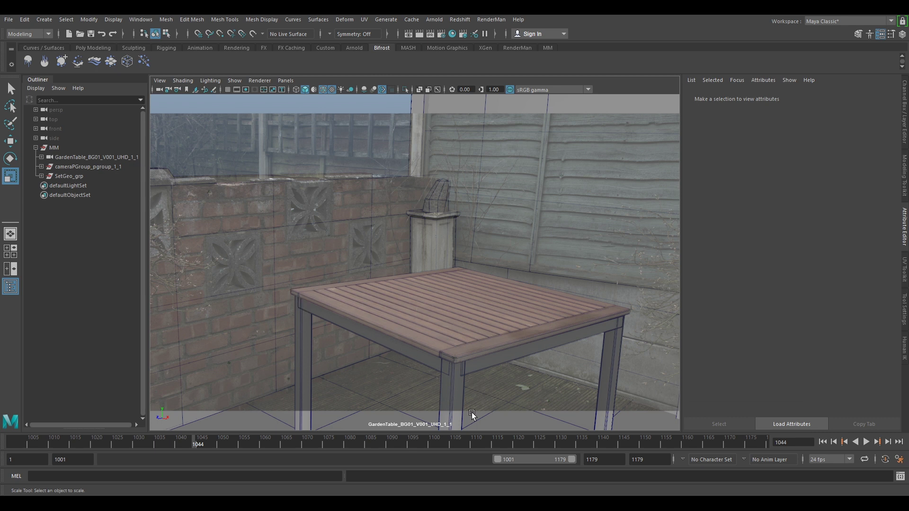
Play and scrub through the shot to check how the table geometry lines up with the footage.
{"action": "left_click_drag", "start_coordinate": [462, 439], "coordinate": [398, 428]}
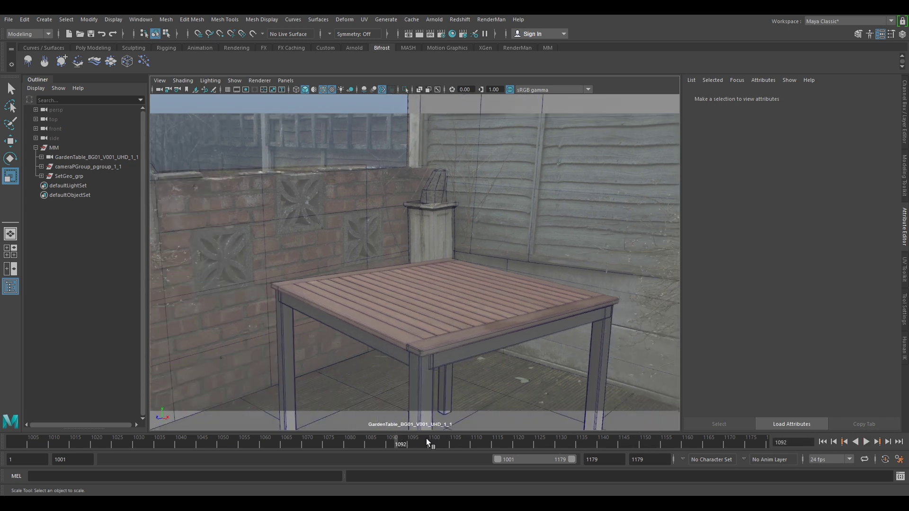
{"action": "key", "text": "alt+v"}
{"action": "left_click", "coordinate": [360, 445]}
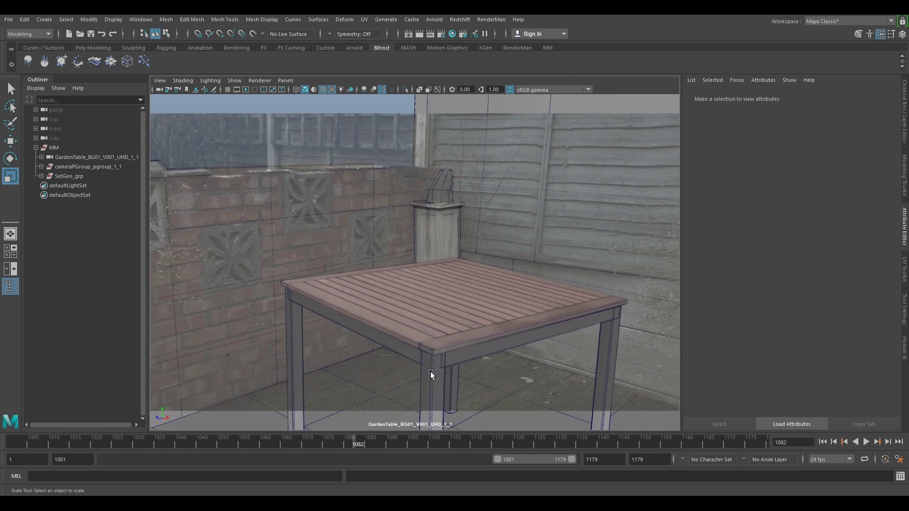
{"action": "left_click_drag", "start_coordinate": [346, 441], "coordinate": [387, 443]}
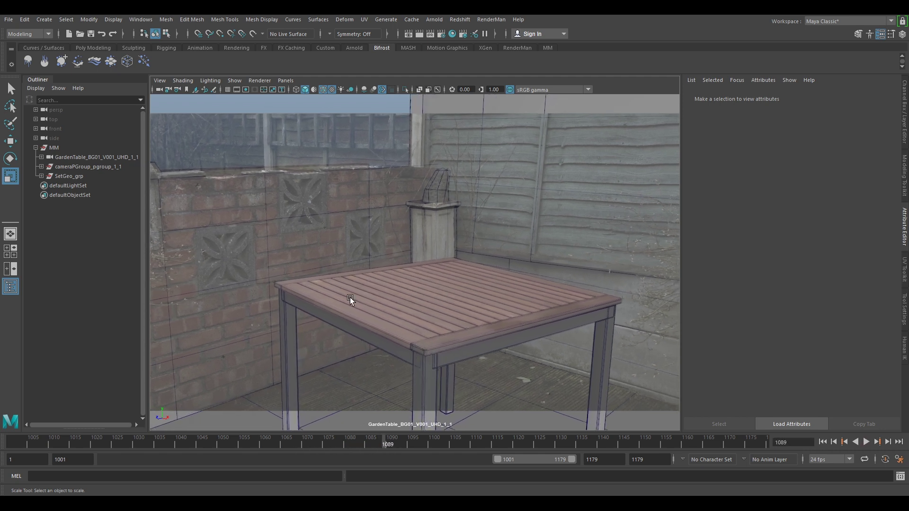
Set the shot camera's near clip plane to 0.1 and scrub through the shot to check the wireframe display.
{"action": "left_click", "coordinate": [159, 90]}
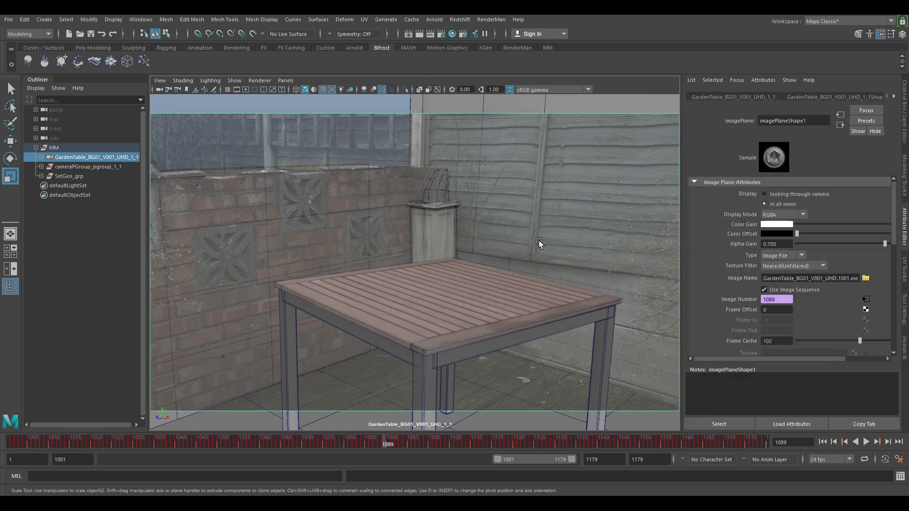
{"action": "left_click", "coordinate": [847, 97]}
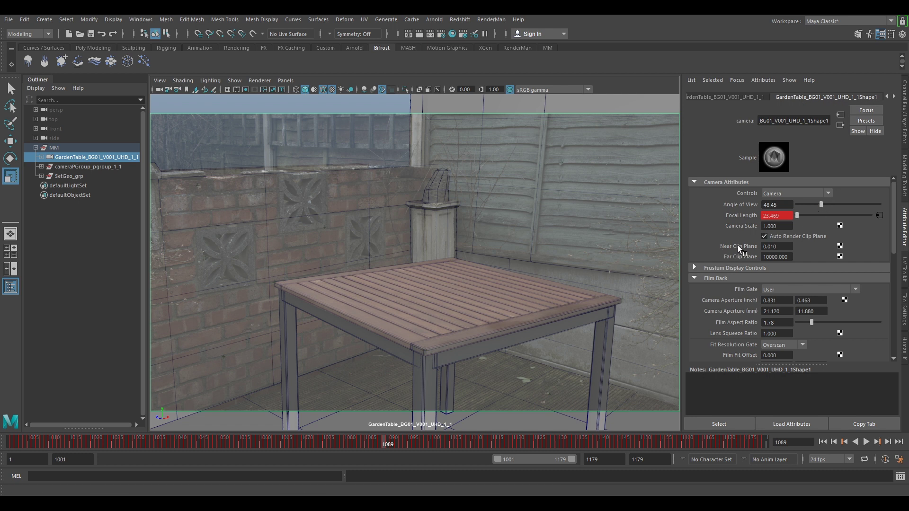
{"action": "left_click", "coordinate": [783, 247]}
{"action": "type", "text": "0.1"}
{"action": "key", "text": "Return"}
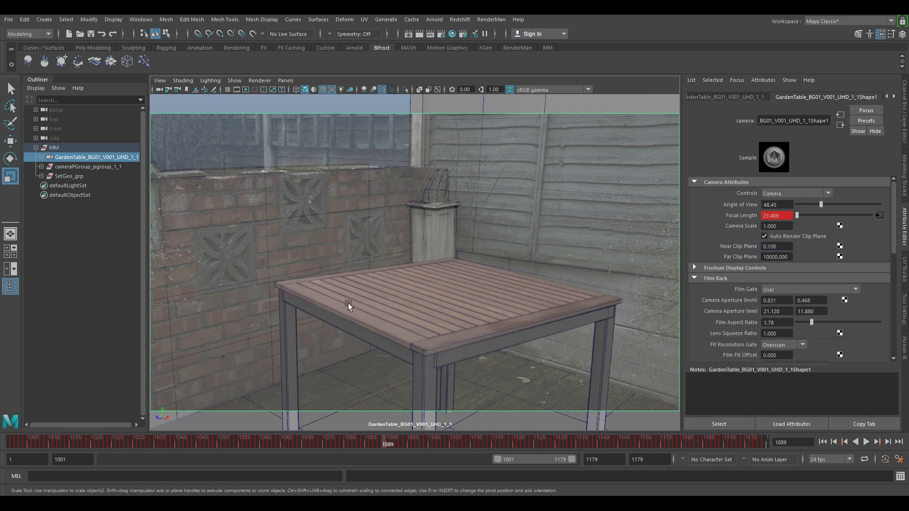
{"action": "mouse_move", "coordinate": [404, 439]}
{"action": "left_mouse_down"}
{"action": "mouse_move", "coordinate": [187, 442]}
{"action": "mouse_move", "coordinate": [718, 435]}
{"action": "mouse_move", "coordinate": [675, 439]}
{"action": "left_mouse_up"}
{"action": "left_click_drag", "start_coordinate": [606, 438], "coordinate": [267, 443]}
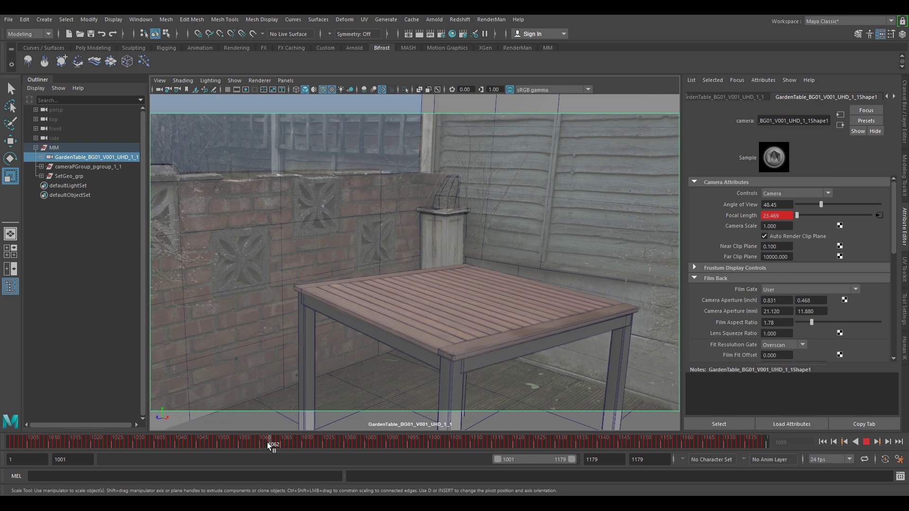
In edge mode, pick the set geometry's edge at the top of the front table leg, toggle soft selection, and nudge it along X.
{"action": "left_click", "coordinate": [489, 362]}
{"action": "right_click_drag", "start_coordinate": [486, 363], "coordinate": [501, 216]}
{"action": "left_click", "coordinate": [502, 340]}
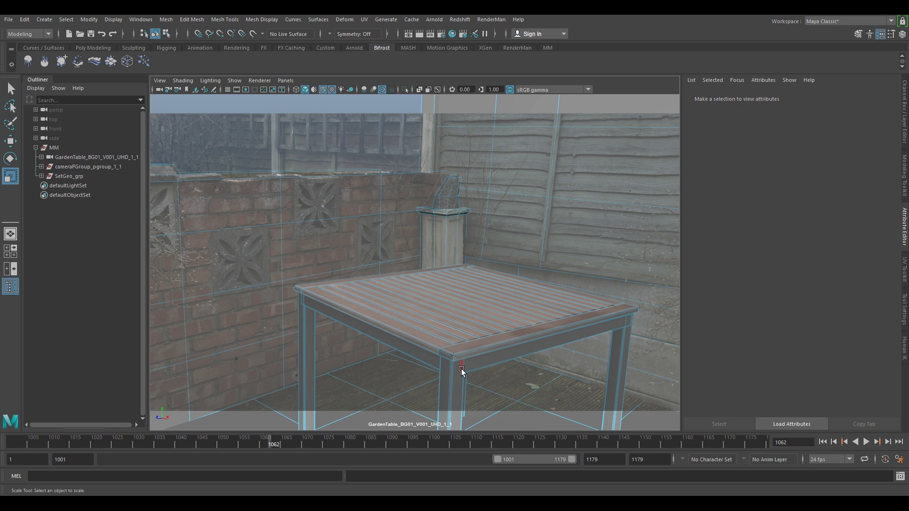
{"action": "left_click", "coordinate": [462, 368]}
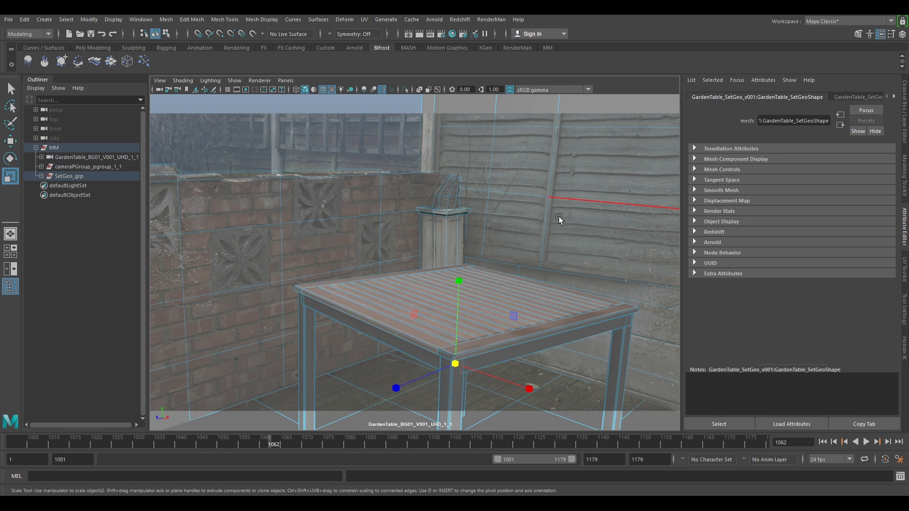
{"action": "key", "text": "b"}
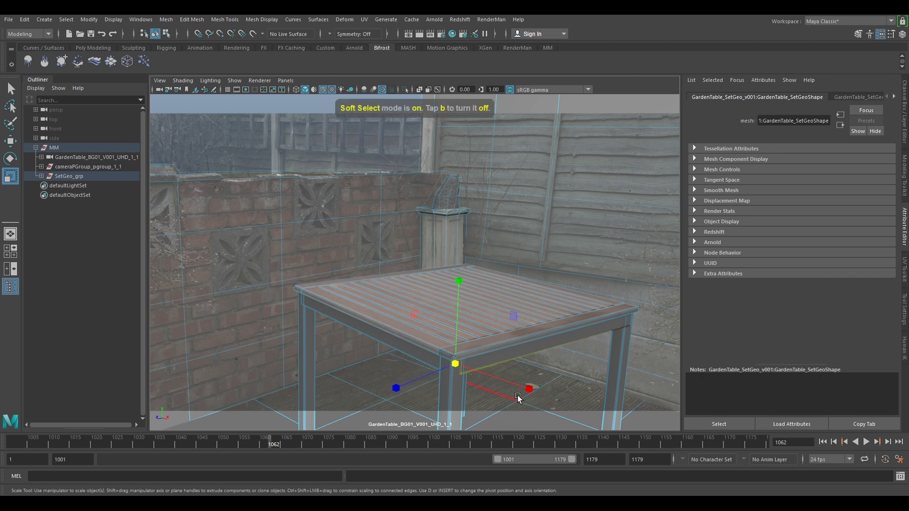
{"action": "key", "text": "w"}
{"action": "middle_click_drag", "start_coordinate": [527, 385], "coordinate": [527, 386]}
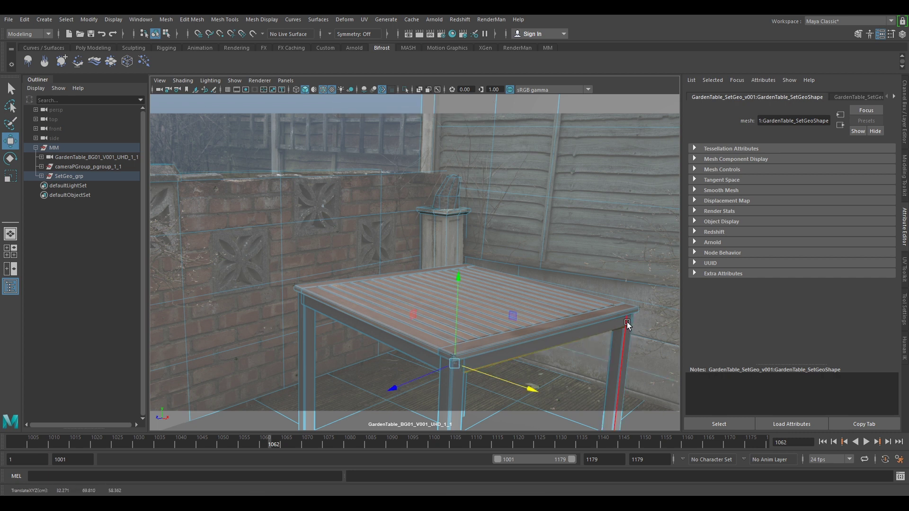
Adjust the edges at the tops of the right and left table legs along X, and return to object mode.
{"action": "middle_click_drag", "start_coordinate": [631, 322], "coordinate": [653, 325]}
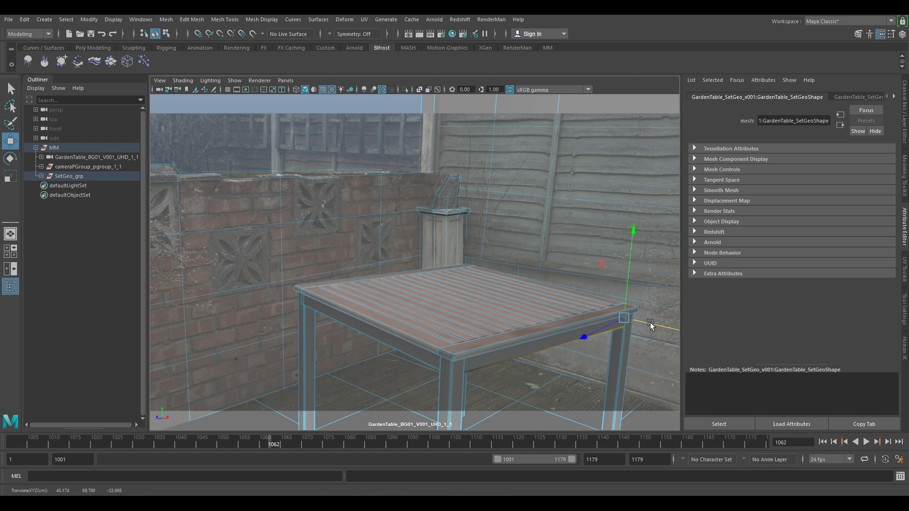
{"action": "left_click", "coordinate": [300, 300]}
{"action": "middle_click_drag", "start_coordinate": [269, 305], "coordinate": [272, 308]}
{"action": "right_click_drag", "start_coordinate": [512, 349], "coordinate": [559, 237]}
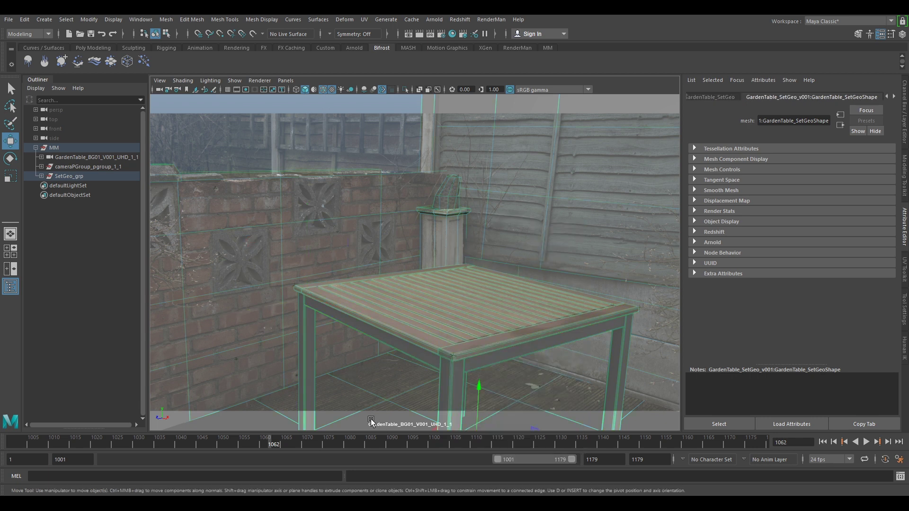
Deselect the set geometry and play through the shot to check its alignment against the footage.
{"action": "left_click", "coordinate": [288, 442]}
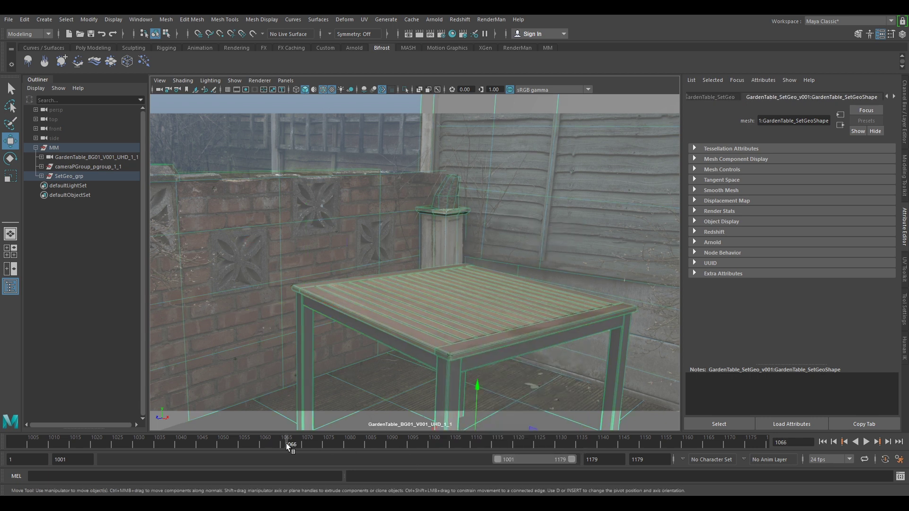
{"action": "left_click", "coordinate": [229, 150]}
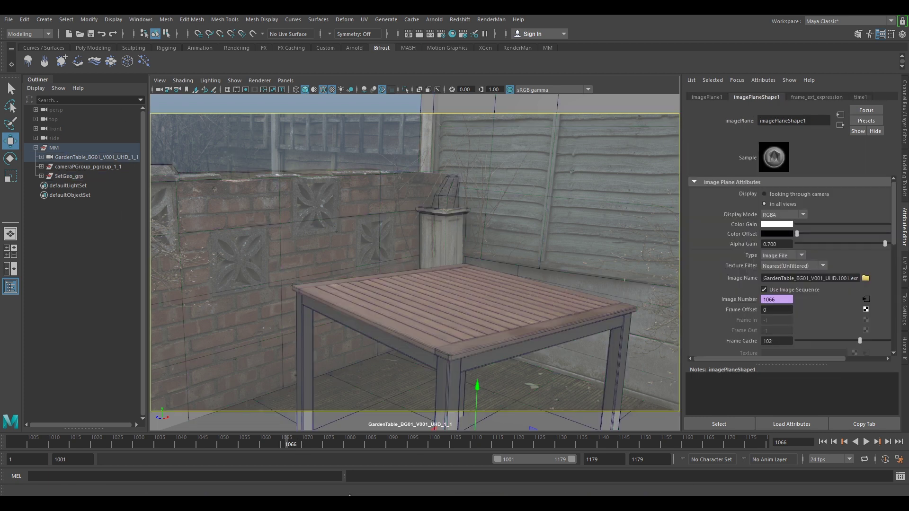
{"action": "left_click_drag", "start_coordinate": [265, 443], "coordinate": [143, 446]}
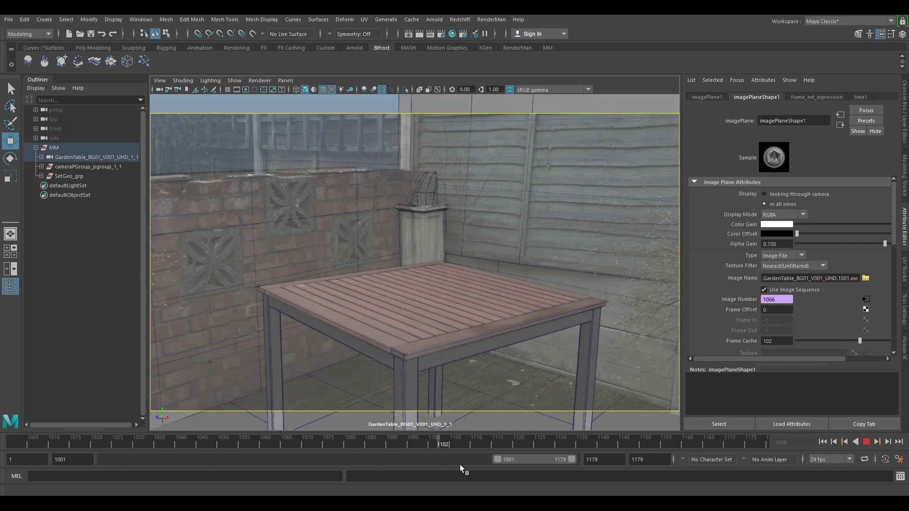
{"action": "key", "text": "Escape"}
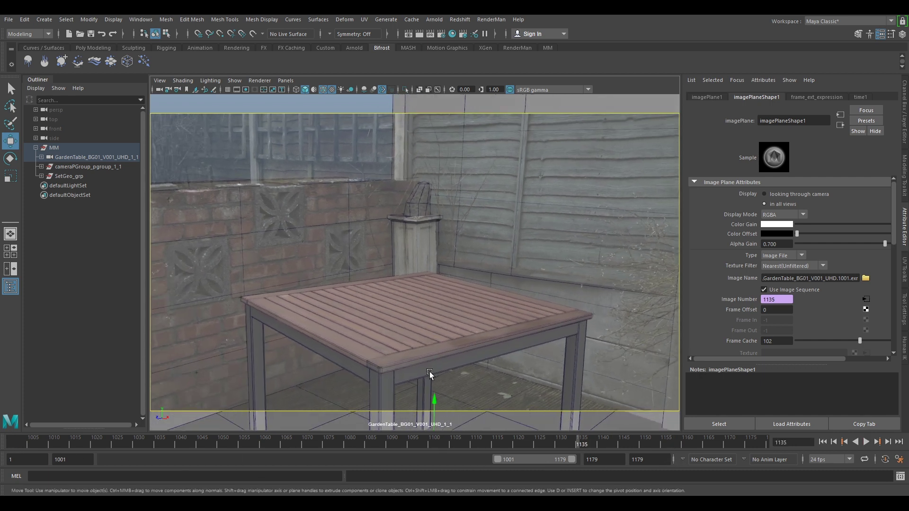
{"action": "key", "text": "alt+v"}
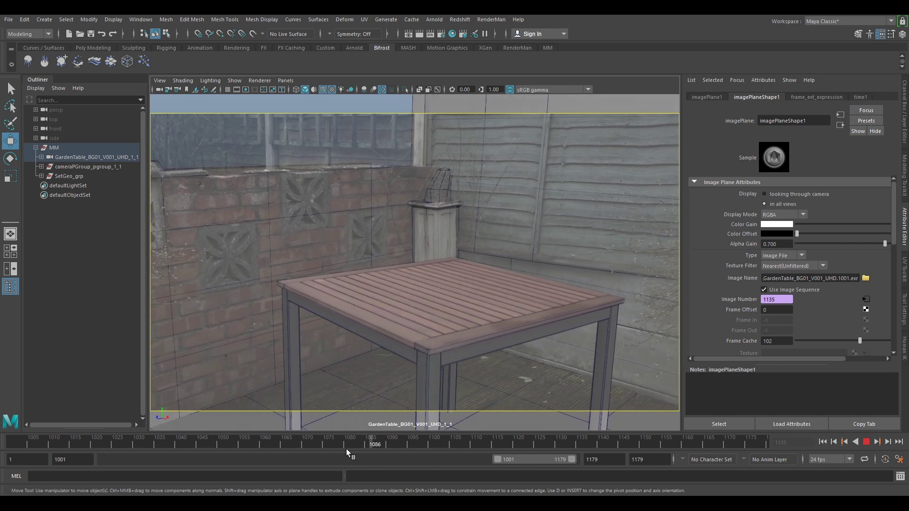
{"action": "key", "text": "Escape"}
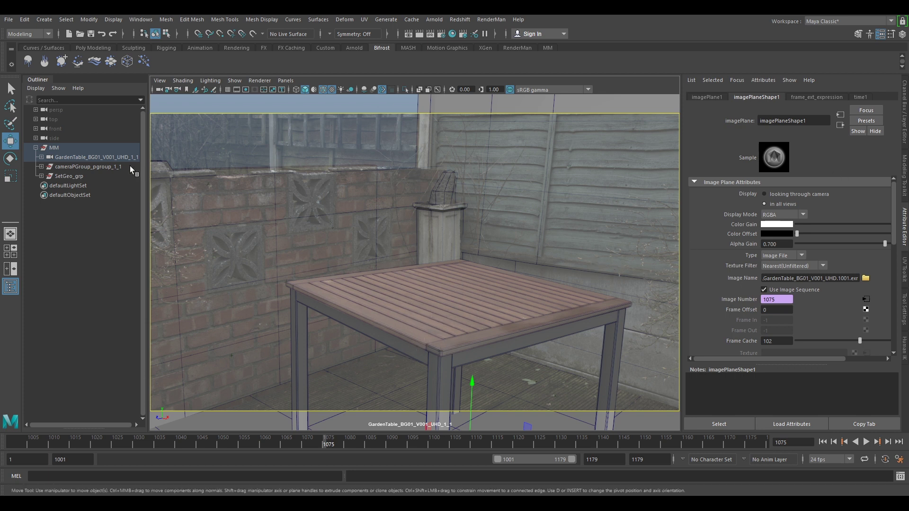
Add SetGeo_grp to a new display layer, test the layer's visibility, and set its display type to Reference.
{"action": "left_click", "coordinate": [52, 176]}
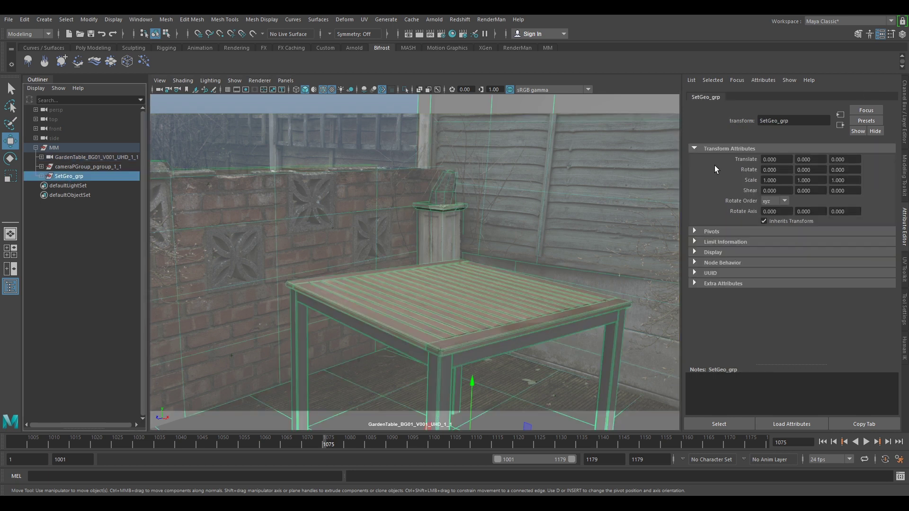
{"action": "left_click", "coordinate": [905, 126]}
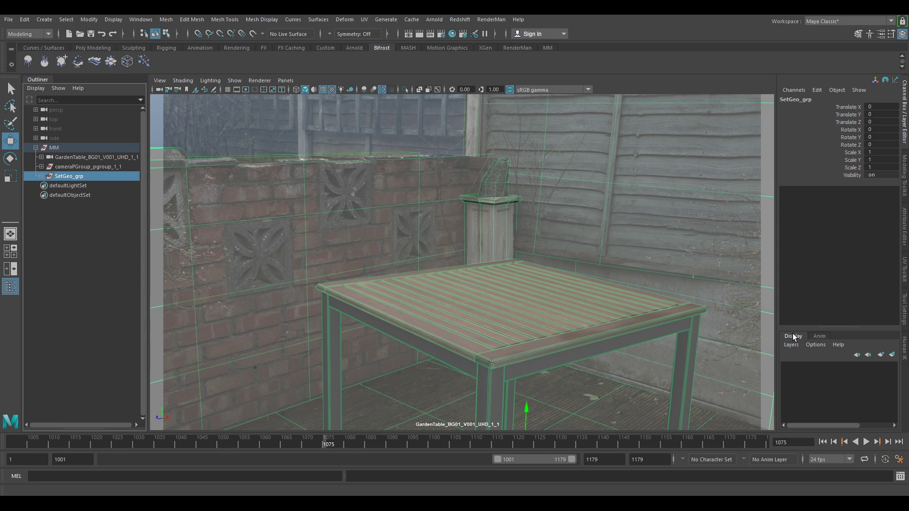
{"action": "left_click", "coordinate": [893, 355]}
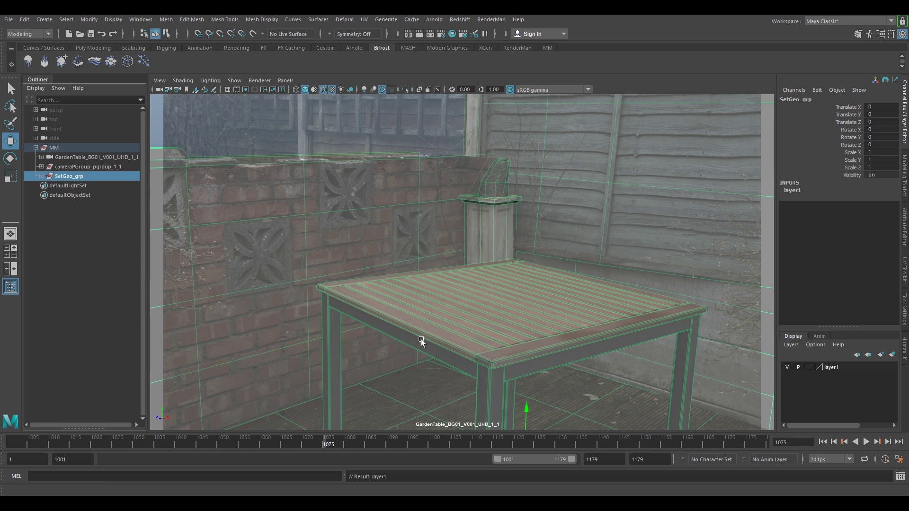
{"action": "left_click", "coordinate": [788, 368]}
{"action": "left_click", "coordinate": [788, 368]}
{"action": "left_click", "coordinate": [809, 368]}
{"action": "left_click", "coordinate": [809, 368]}
Test viewport selection by picking on the tabletop, the tracking point at its front corner, and the floor.
{"action": "left_click", "coordinate": [484, 325]}
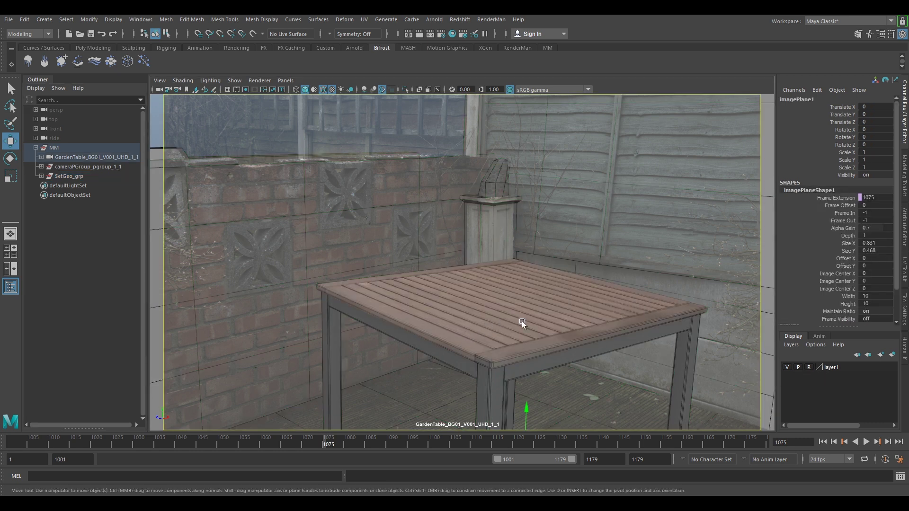
{"action": "left_click", "coordinate": [491, 362]}
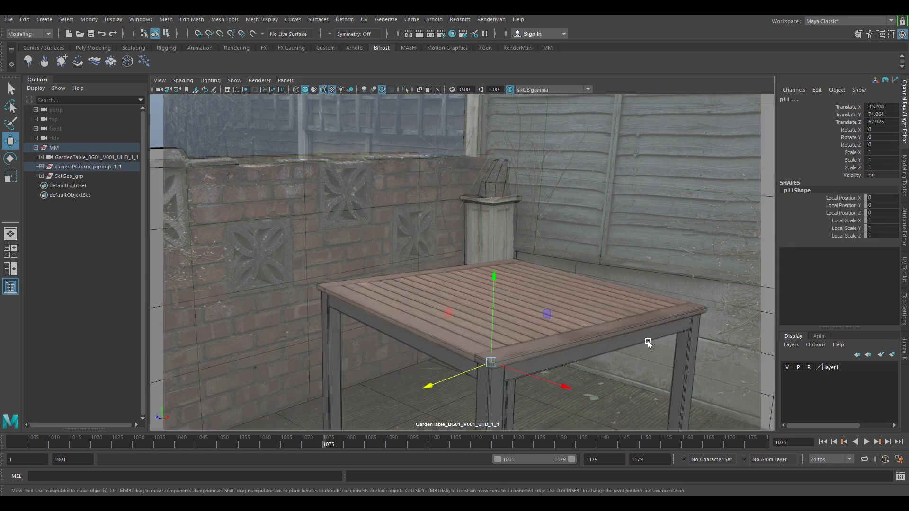
{"action": "left_click", "coordinate": [607, 383]}
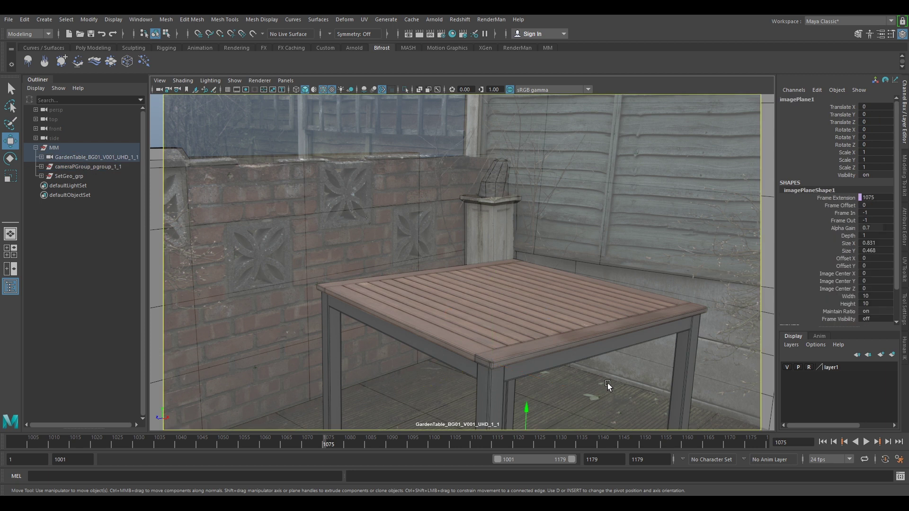
Give the set geometry's display layer a bright green RGB colour and return its display type to normal.
{"action": "double_click", "coordinate": [821, 368]}
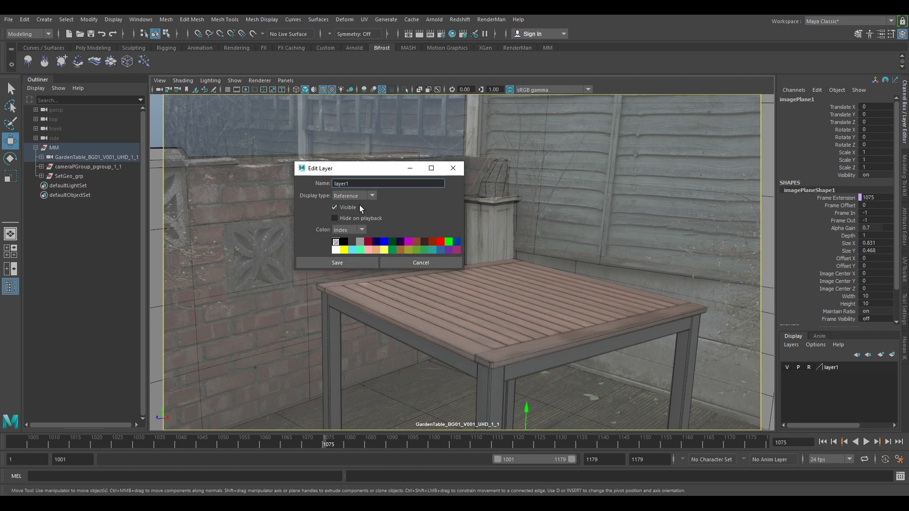
{"action": "left_click", "coordinate": [358, 230]}
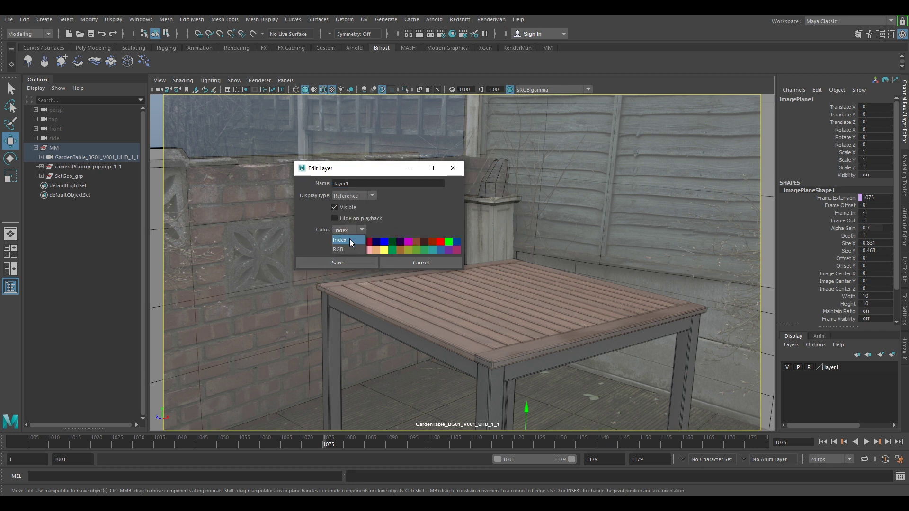
{"action": "left_click", "coordinate": [350, 239]}
{"action": "left_click_drag", "start_coordinate": [373, 238], "coordinate": [410, 245]}
{"action": "left_click", "coordinate": [360, 243]}
{"action": "left_click", "coordinate": [417, 226]}
{"action": "left_click_drag", "start_coordinate": [426, 253], "coordinate": [439, 260]}
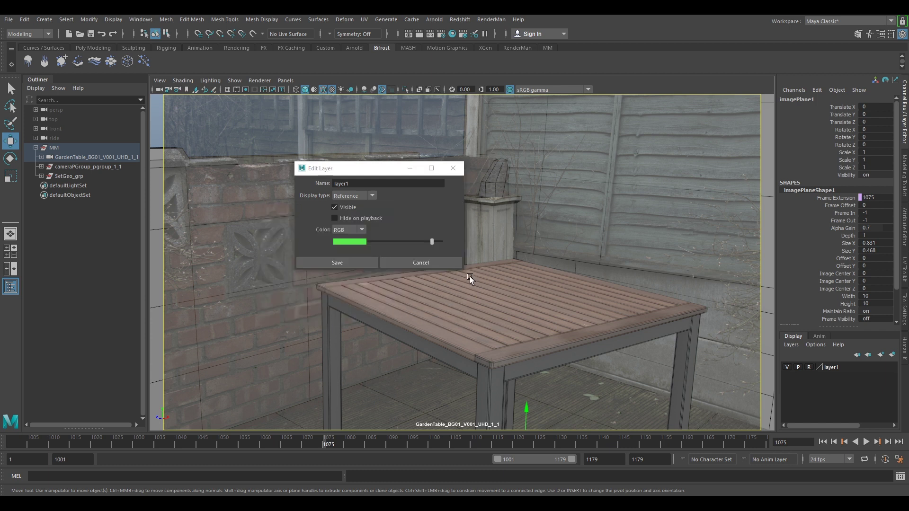
{"action": "left_click", "coordinate": [342, 260]}
{"action": "left_click", "coordinate": [809, 367]}
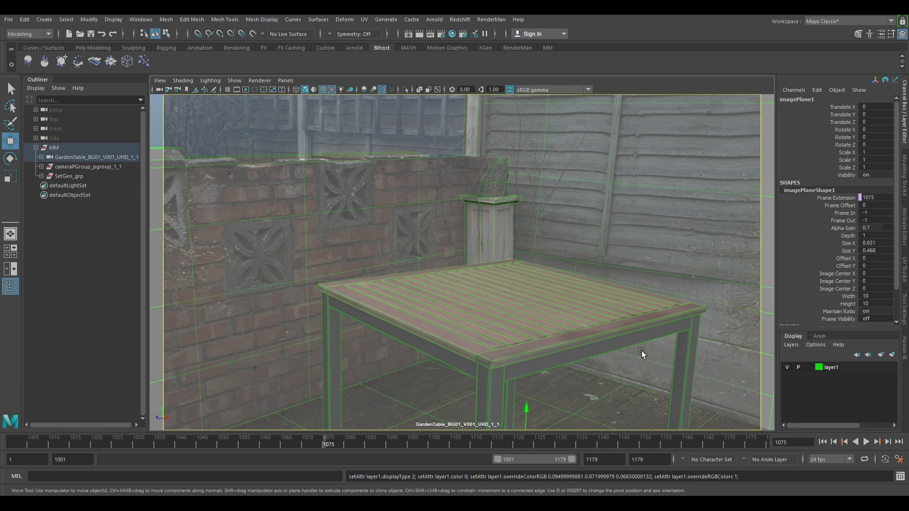
Change the layer1 display layer's RGB colour to magenta and scrub the shot to compare the wireframe against the footage.
{"action": "left_click_drag", "start_coordinate": [374, 444], "coordinate": [531, 445]}
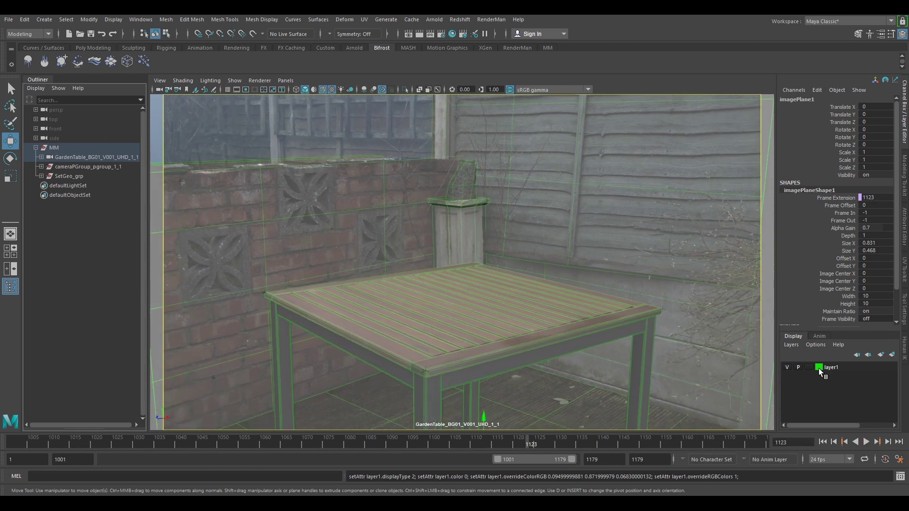
{"action": "double_click", "coordinate": [821, 373]}
{"action": "left_click", "coordinate": [359, 244]}
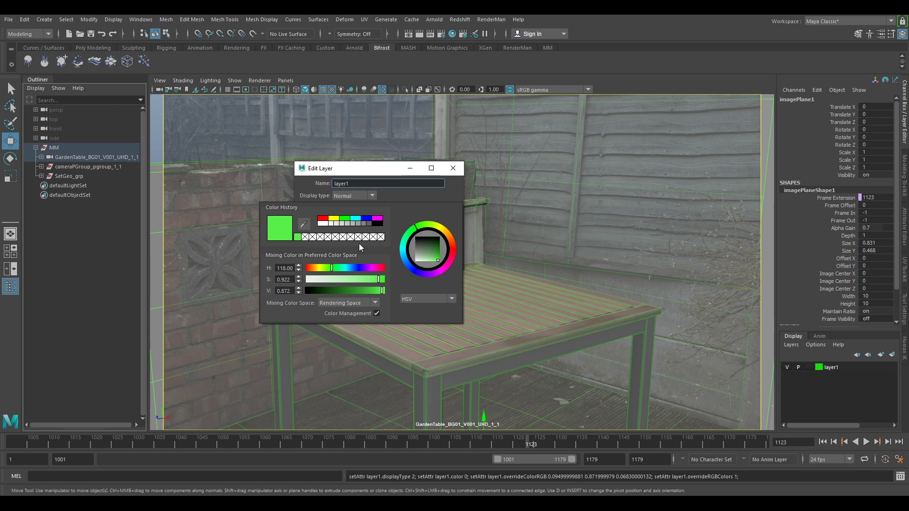
{"action": "left_click_drag", "start_coordinate": [382, 291], "coordinate": [386, 291]}
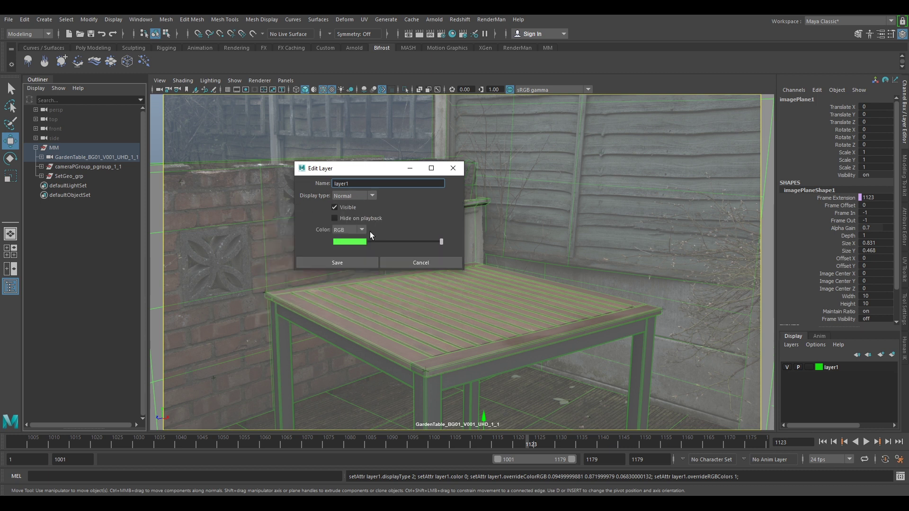
{"action": "left_click", "coordinate": [363, 244]}
{"action": "left_click", "coordinate": [379, 268]}
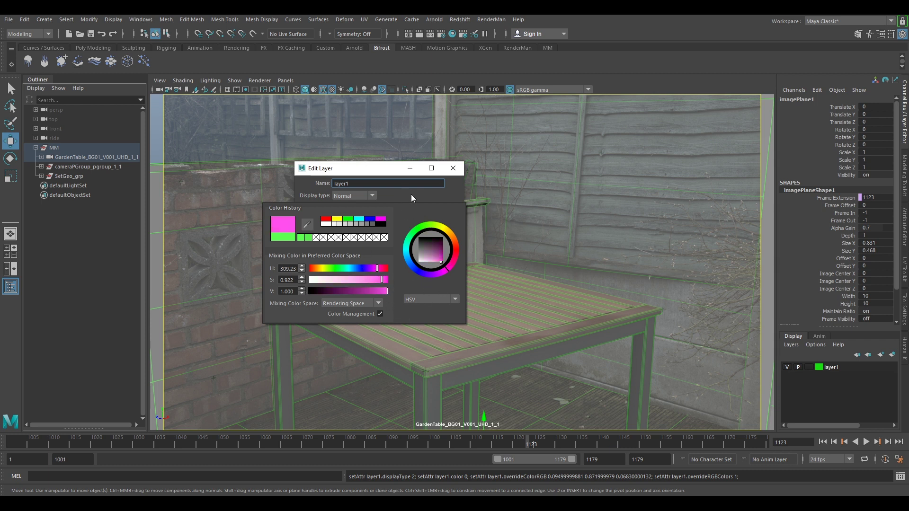
{"action": "left_click", "coordinate": [340, 261]}
{"action": "left_click_drag", "start_coordinate": [376, 436], "coordinate": [603, 440]}
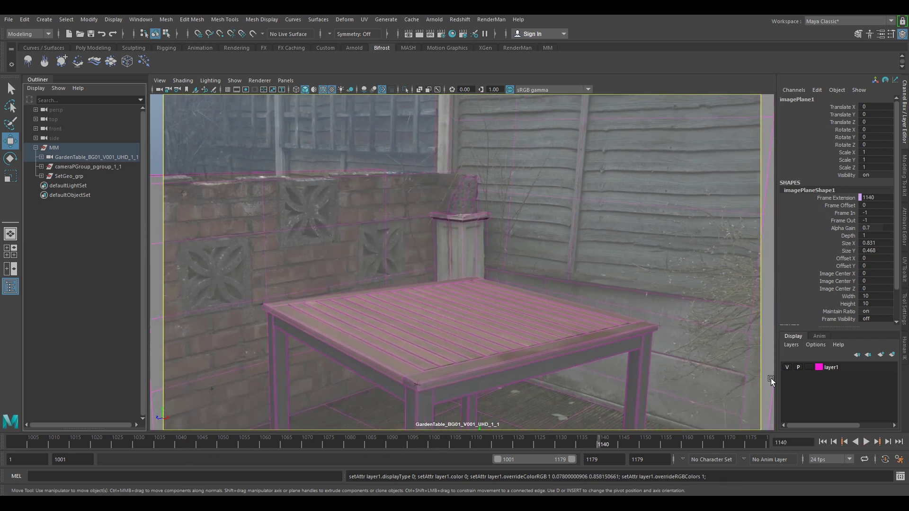
Set the layer1 display layer's RGB colour to a pure bright green and save it.
{"action": "double_click", "coordinate": [819, 367]}
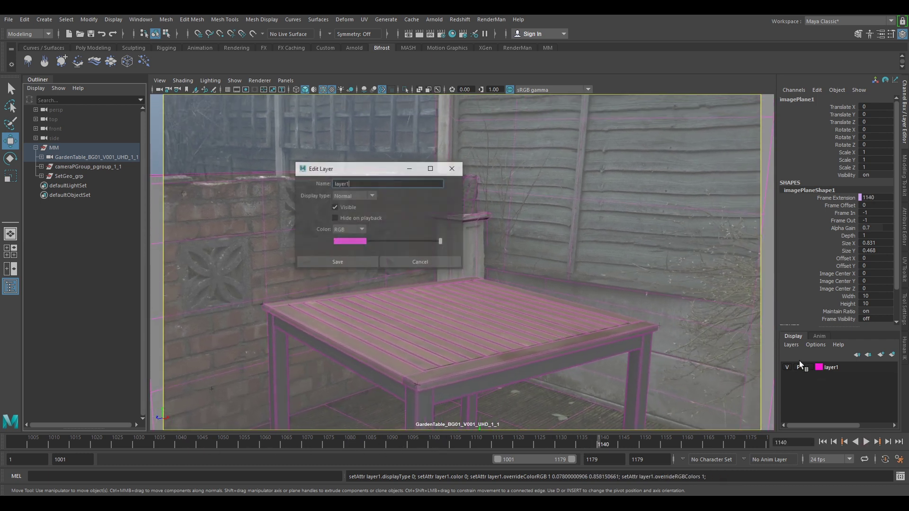
{"action": "left_click", "coordinate": [363, 242]}
{"action": "left_click", "coordinate": [423, 231]}
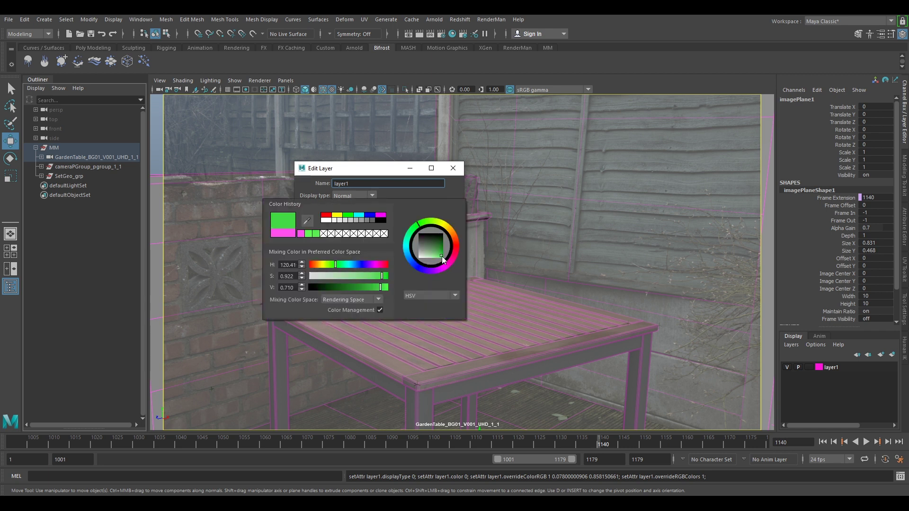
{"action": "left_click", "coordinate": [414, 321]}
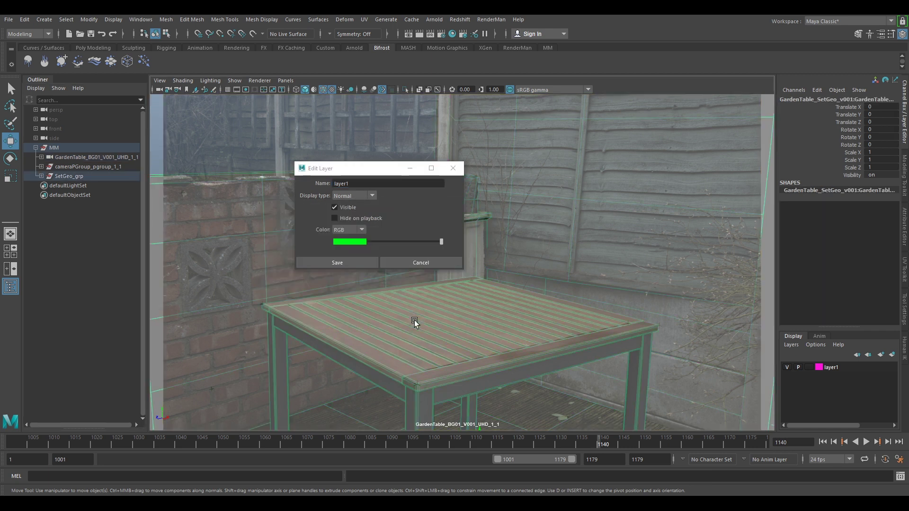
{"action": "left_click", "coordinate": [367, 264]}
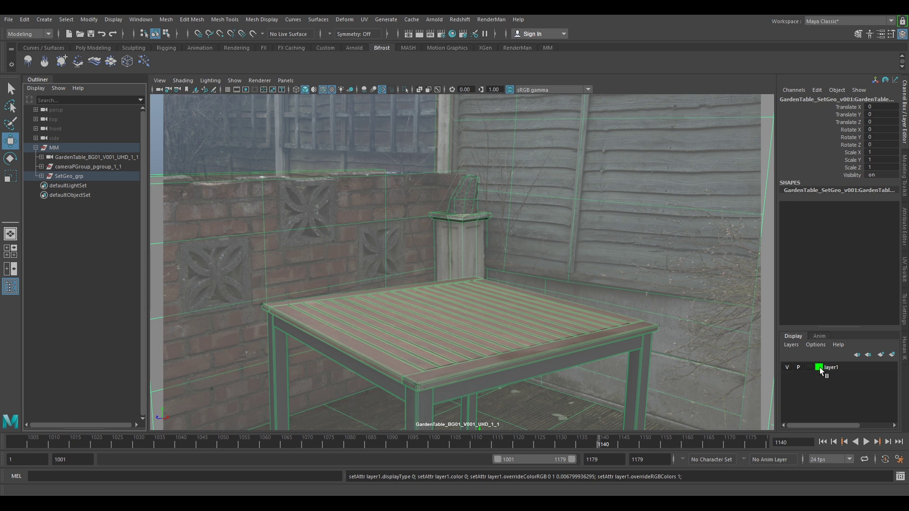
Rename the layer1 display layer as Wire.
{"action": "left_click", "coordinate": [833, 368]}
{"action": "double_click", "coordinate": [835, 368]}
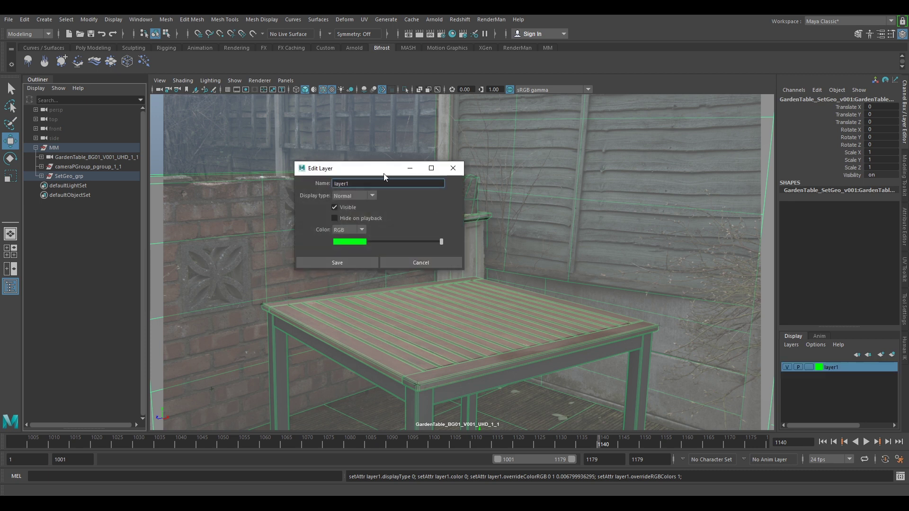
{"action": "type", "text": "Wire"}
{"action": "left_click", "coordinate": [353, 262]}
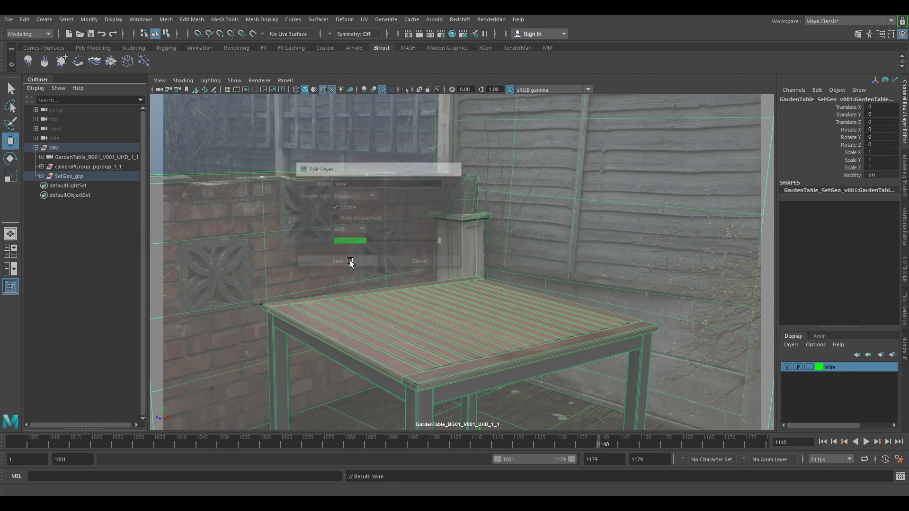
Deselect the set geometry and scrub back and forth through the shot to check the green wireframe's alignment with the footage.
{"action": "left_click", "coordinate": [233, 163]}
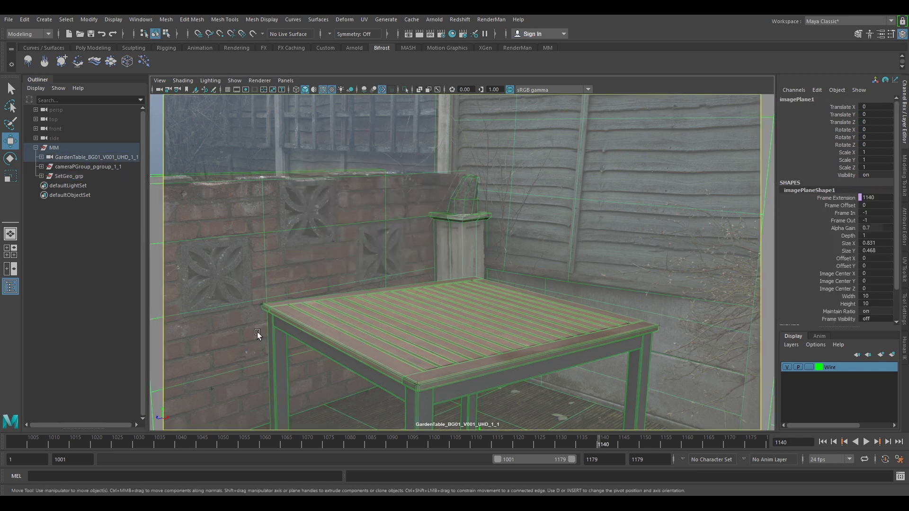
{"action": "left_click_drag", "start_coordinate": [213, 441], "coordinate": [554, 447]}
{"action": "left_click_drag", "start_coordinate": [693, 447], "coordinate": [320, 439]}
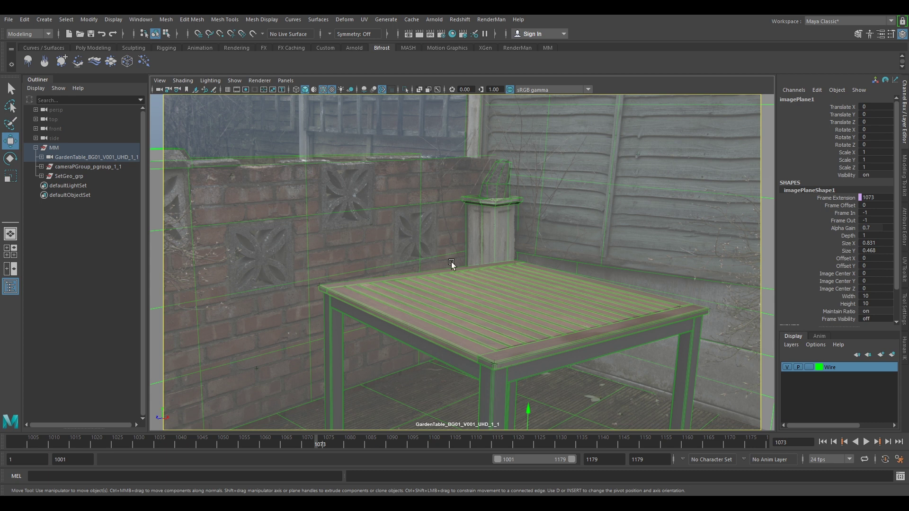
{"action": "left_click_drag", "start_coordinate": [320, 442], "coordinate": [430, 446]}
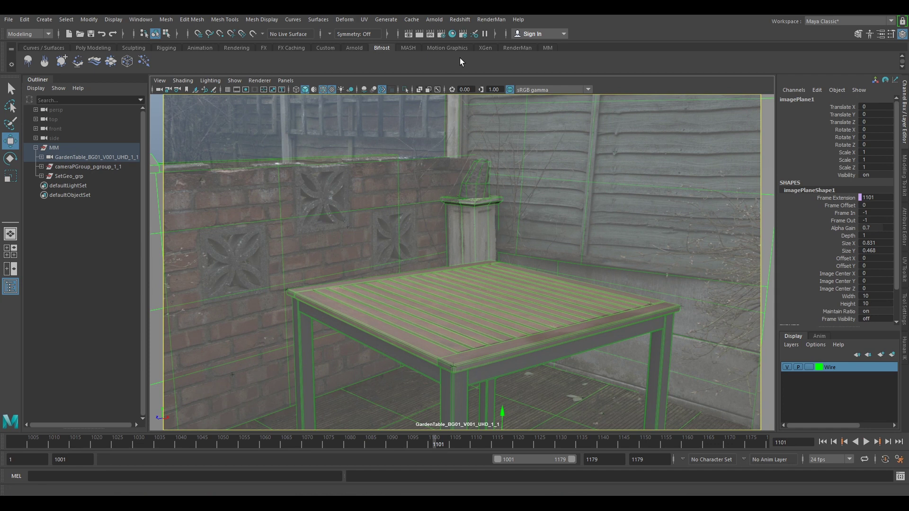
Open the Render Settings and examine the image size preset and resolution.
{"action": "left_click", "coordinate": [442, 34]}
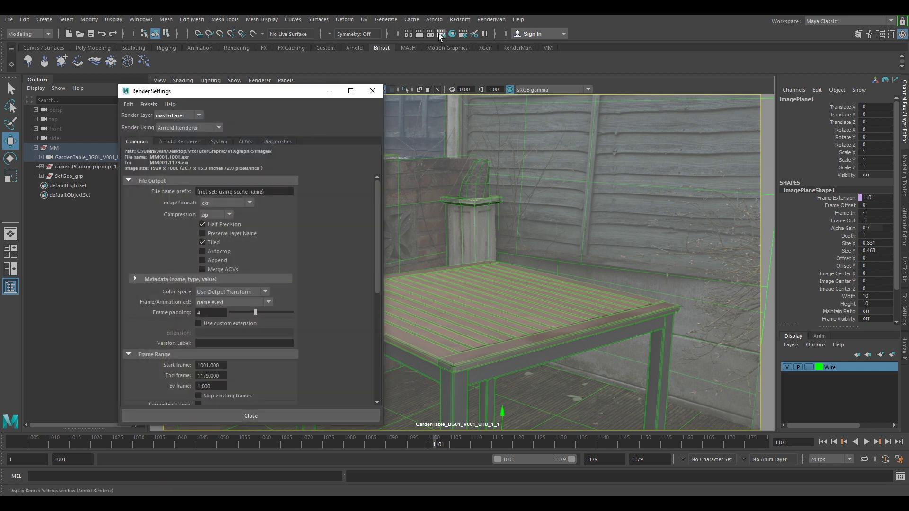
{"action": "left_click_drag", "start_coordinate": [269, 96], "coordinate": [351, 67]}
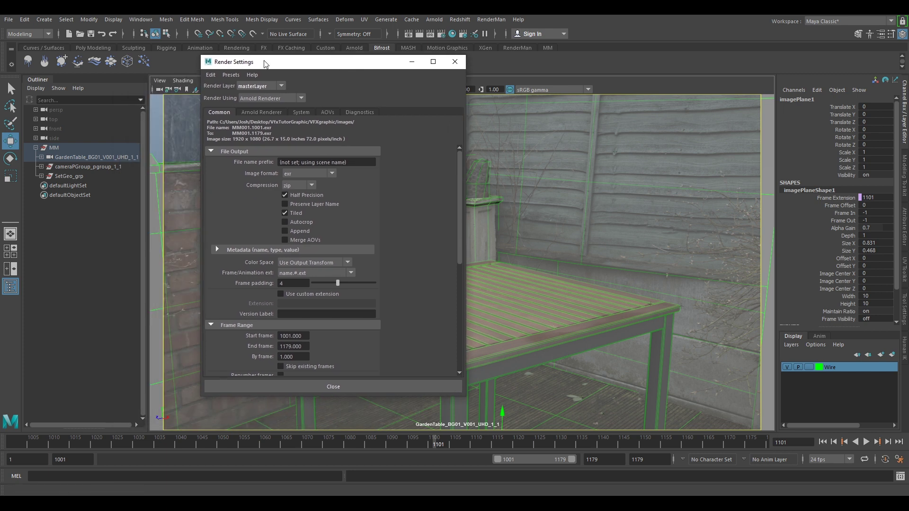
{"action": "left_click_drag", "start_coordinate": [458, 232], "coordinate": [454, 334]}
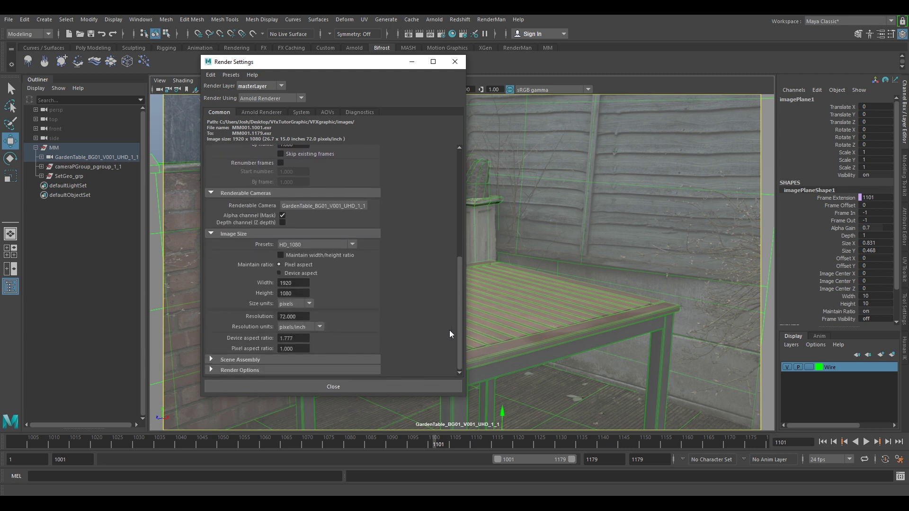
{"action": "left_click", "coordinate": [295, 246]}
{"action": "left_click", "coordinate": [296, 245]}
Set the render image size to 3840 by 2160 pixels.
{"action": "left_click_drag", "start_coordinate": [308, 283], "coordinate": [253, 282]}
{"action": "type", "text": "3840"}
{"action": "key", "text": "Tab"}
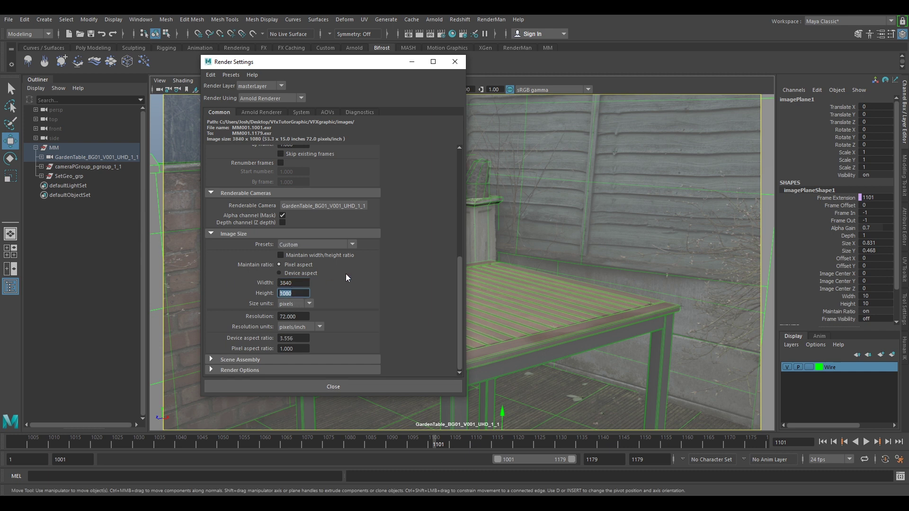
{"action": "type", "text": "2160"}
Set the render image size to 1920 by 1080 pixels and close the Render Settings.
{"action": "key", "text": "shift+Tab"}
{"action": "type", "text": "1920"}
{"action": "key", "text": "Tab"}
{"action": "type", "text": "10"}
{"action": "left_click", "coordinate": [455, 62]}
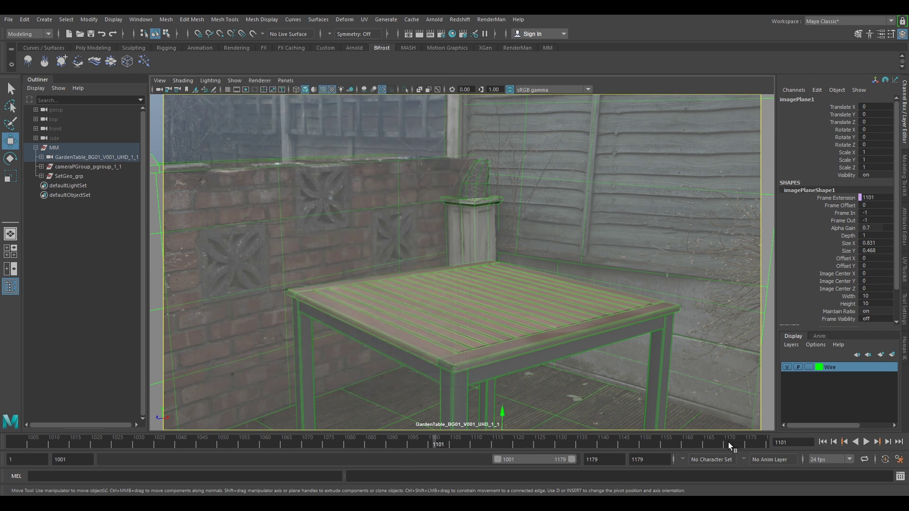
Open the Playblast options, try the View, Show ornaments and Render offscreen settings, and leave them switched off.
{"action": "right_click", "coordinate": [757, 443]}
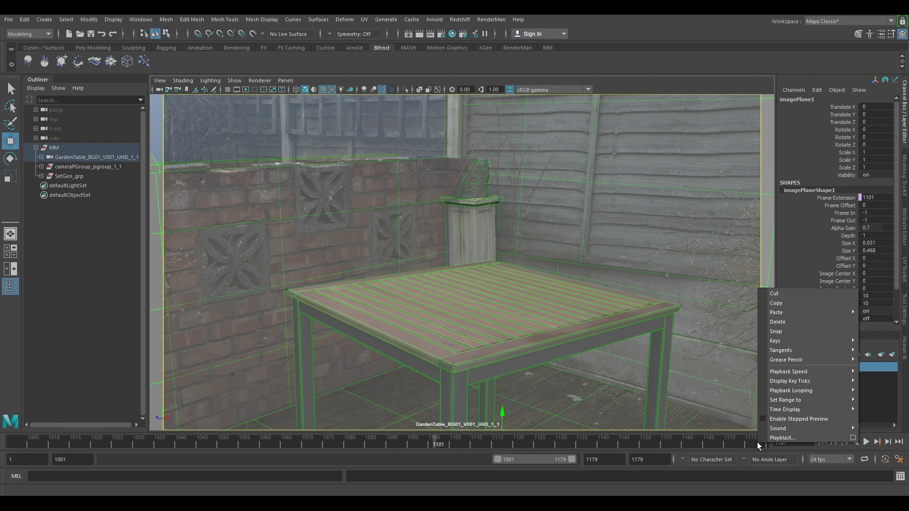
{"action": "left_click", "coordinate": [854, 438]}
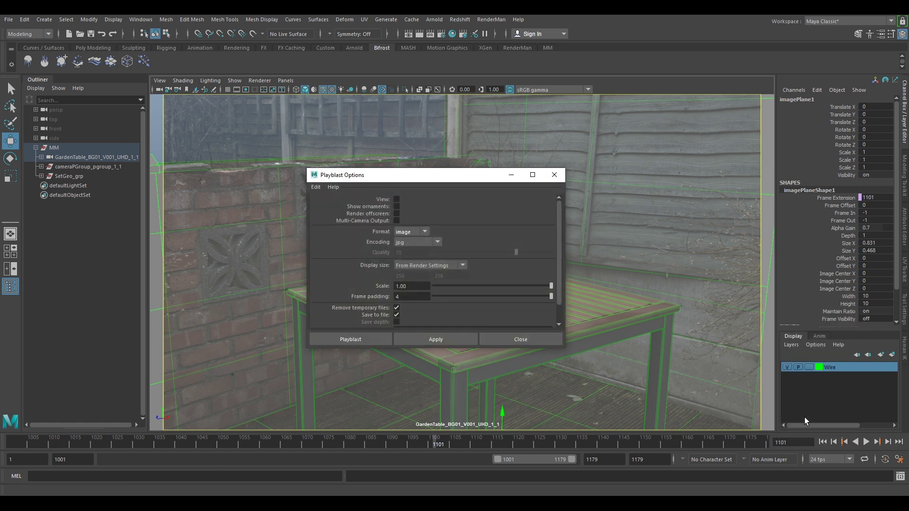
{"action": "left_click", "coordinate": [397, 199]}
{"action": "left_click", "coordinate": [396, 206]}
{"action": "left_click", "coordinate": [397, 214]}
{"action": "left_click", "coordinate": [397, 213]}
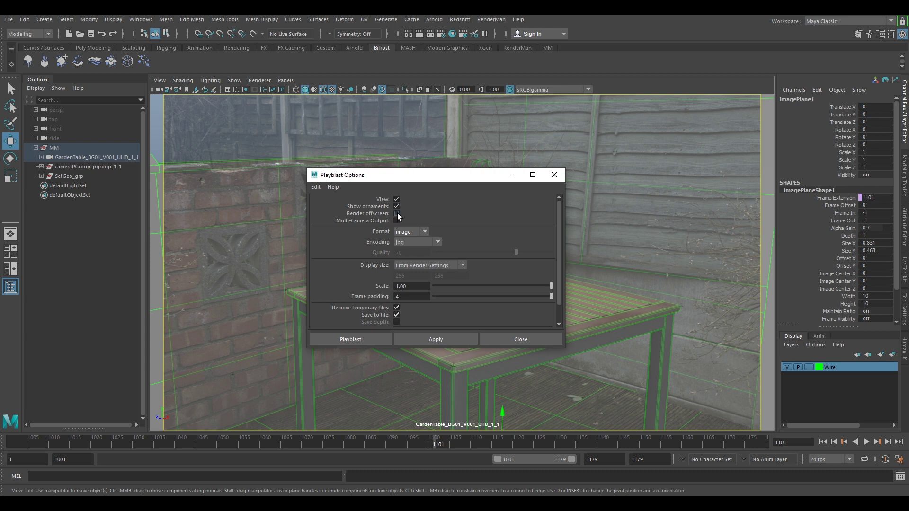
{"action": "left_click", "coordinate": [396, 199]}
Set the playblast format to image with jpg encoding.
{"action": "left_click", "coordinate": [411, 240]}
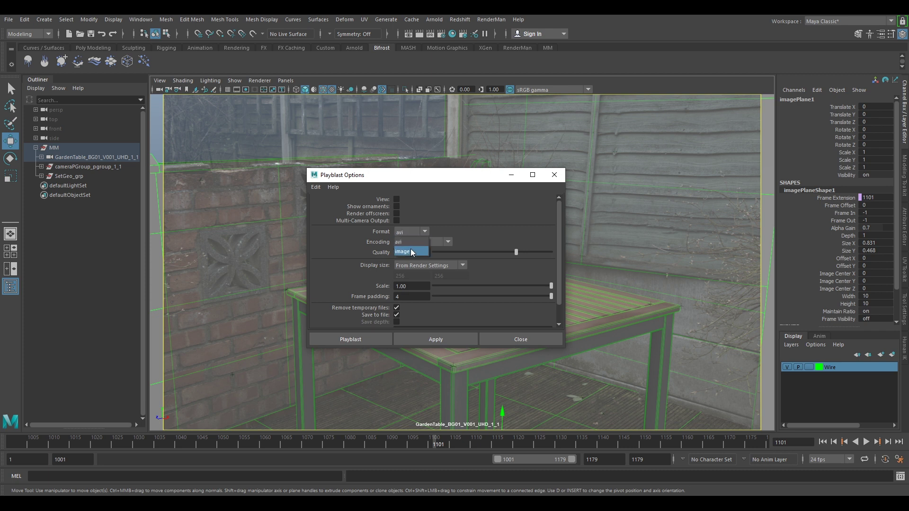
{"action": "left_click", "coordinate": [411, 251]}
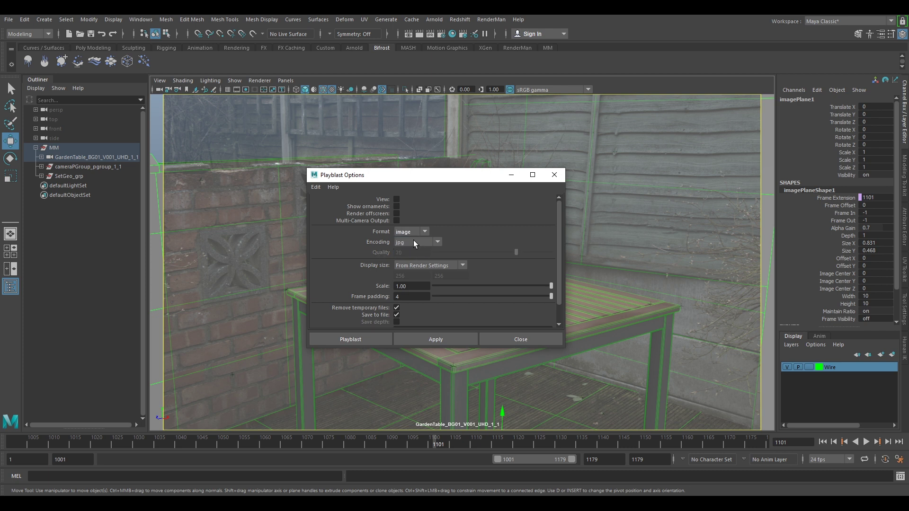
{"action": "left_click", "coordinate": [409, 243]}
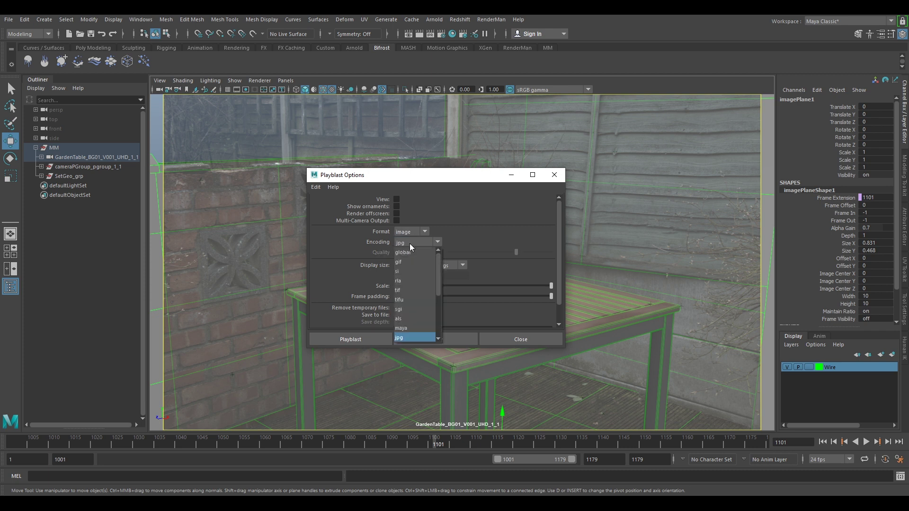
{"action": "left_click", "coordinate": [413, 289]}
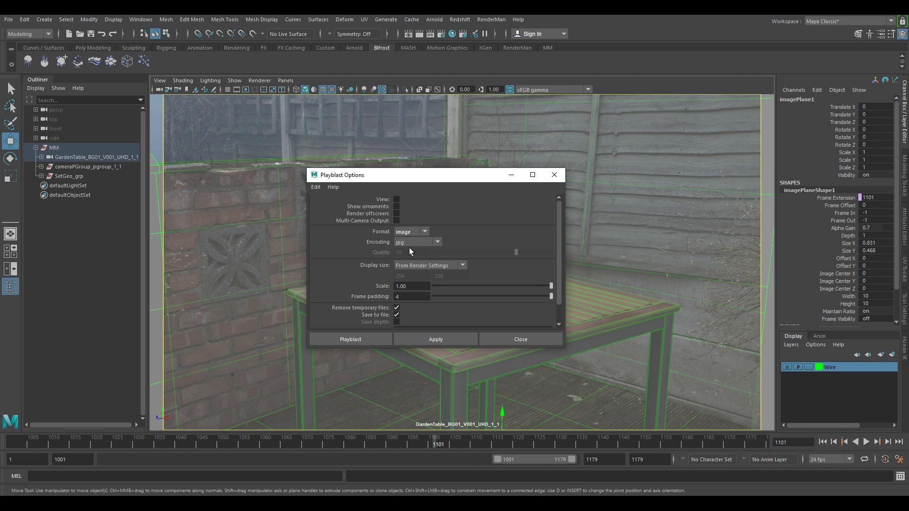
Try the From window display size for the playblast, and set it to From Render Settings.
{"action": "left_click", "coordinate": [418, 267]}
{"action": "left_click", "coordinate": [416, 276]}
{"action": "left_click", "coordinate": [426, 266]}
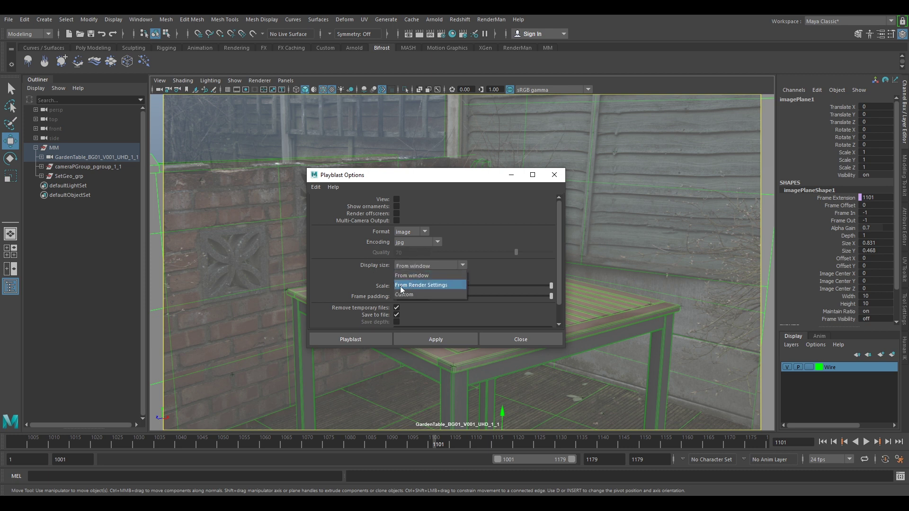
{"action": "left_click", "coordinate": [436, 286]}
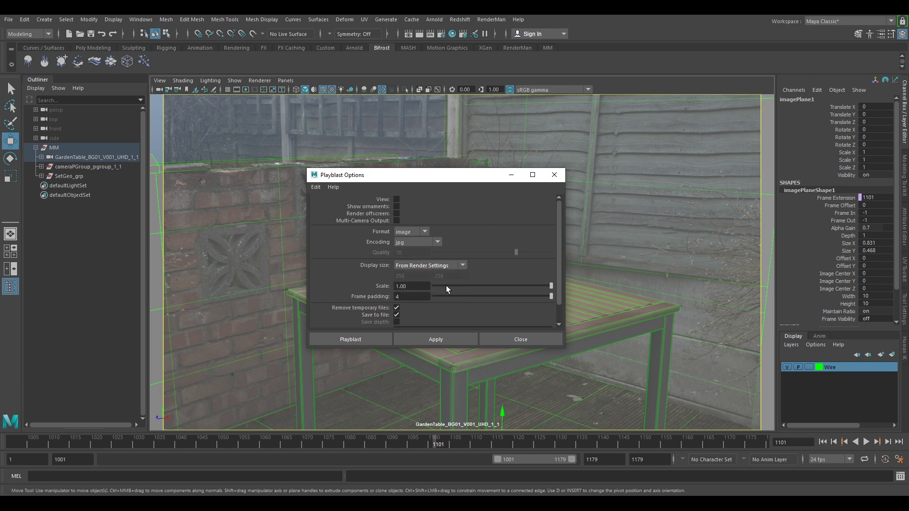
Browse for the playblast's movie file location and go to the folder G:\VFXtutors\Matchmove\MM001.
{"action": "scroll", "coordinate": [448, 308], "scroll_direction": "down", "scroll_amount": 2}
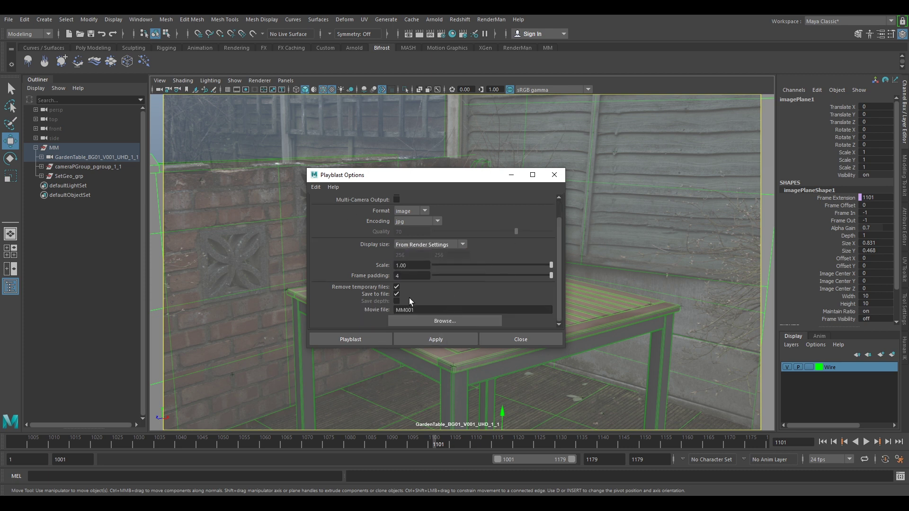
{"action": "left_click", "coordinate": [450, 318]}
{"action": "left_click", "coordinate": [376, 186]}
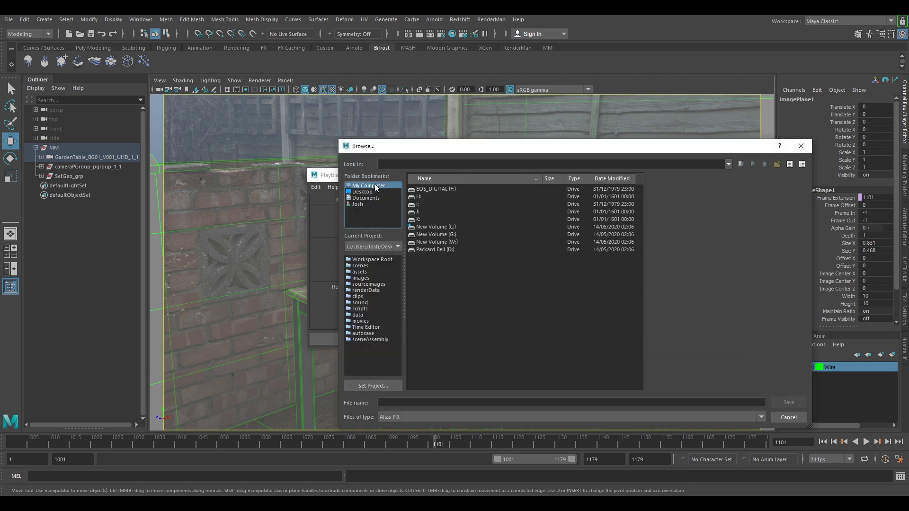
{"action": "double_click", "coordinate": [449, 232]}
{"action": "double_click", "coordinate": [436, 189]}
{"action": "double_click", "coordinate": [430, 197]}
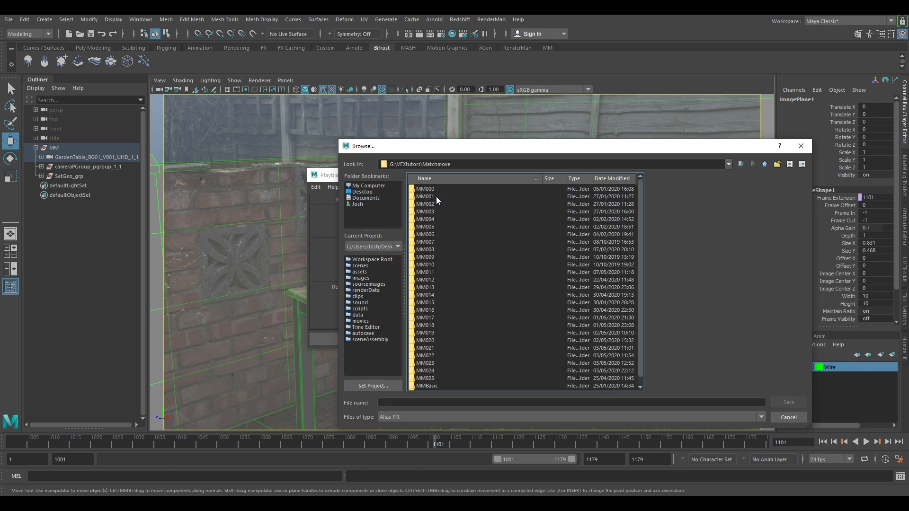
{"action": "double_click", "coordinate": [436, 197]}
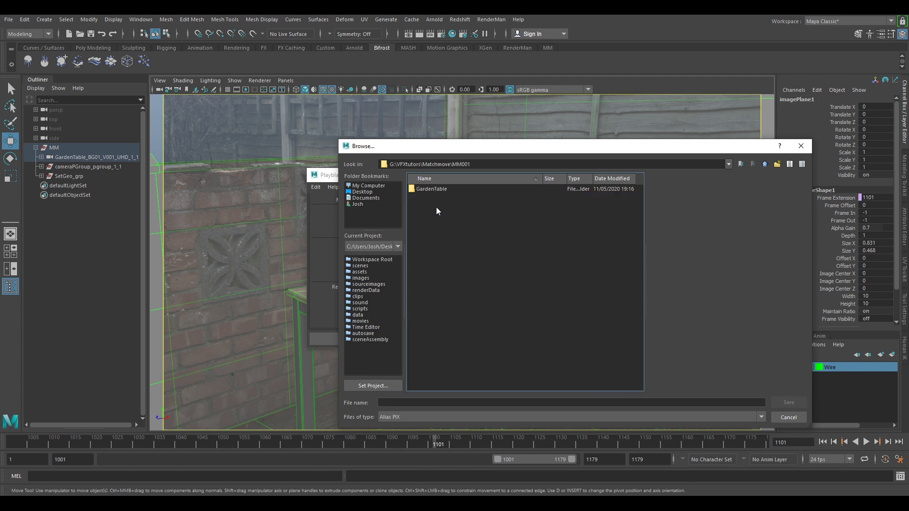
Create a new folder named Pblast inside the MM001 folder.
{"action": "left_click", "coordinate": [778, 164]}
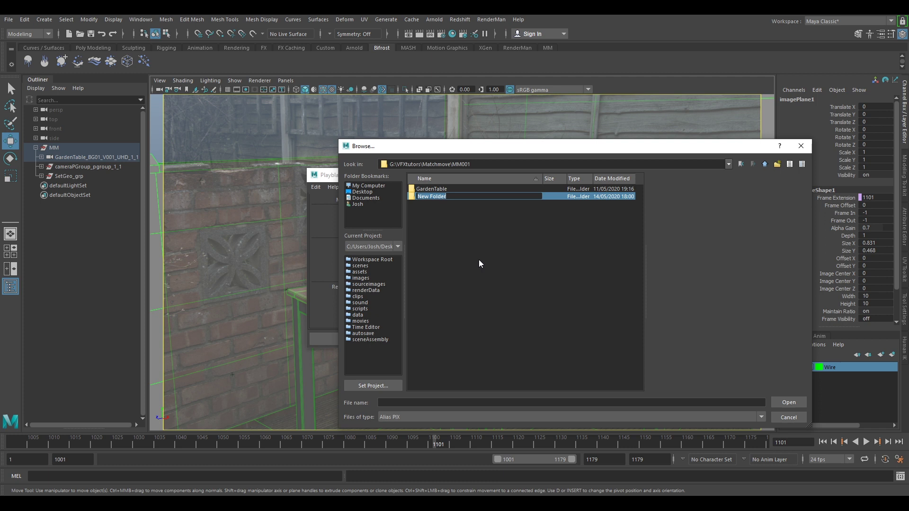
{"action": "type", "text": "Pbla"}
{"action": "key", "text": "Return"}
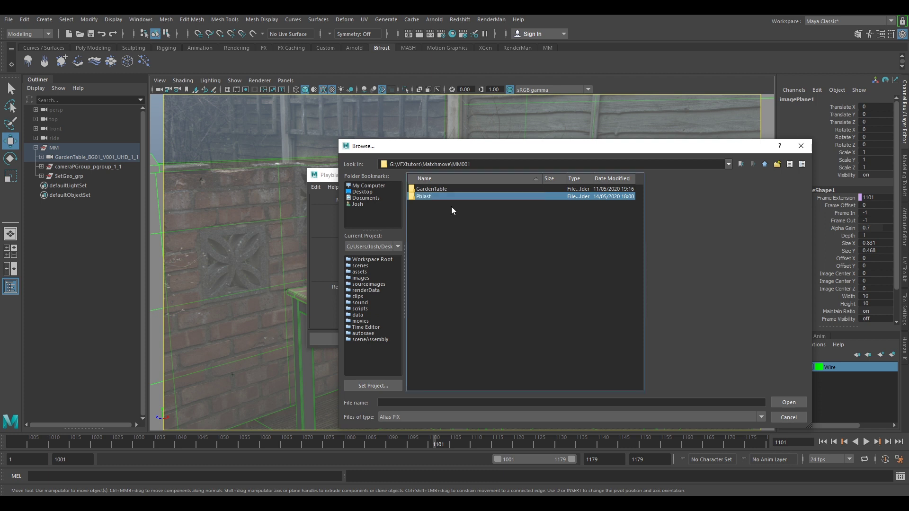
Save the playblast output as a JPEG named GardenTable_Playblast_v001 in the Pblast folder.
{"action": "double_click", "coordinate": [419, 189]}
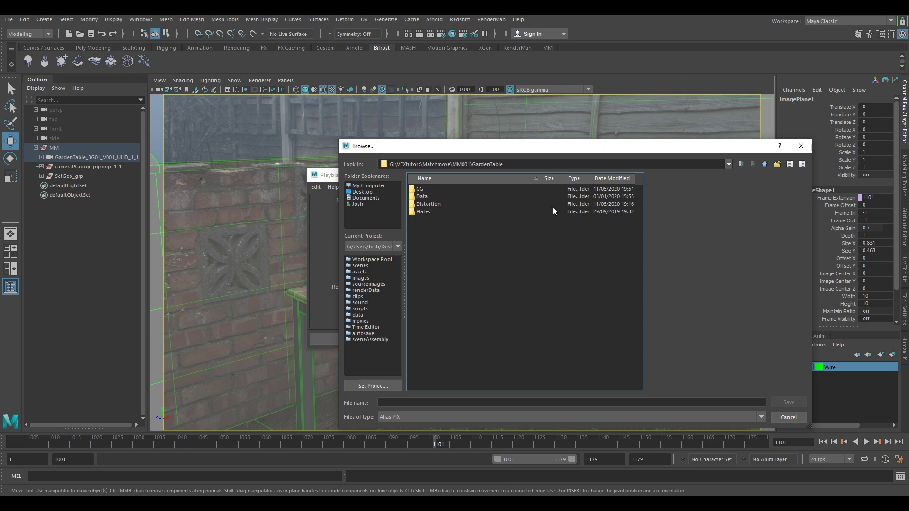
{"action": "left_click", "coordinate": [765, 163]}
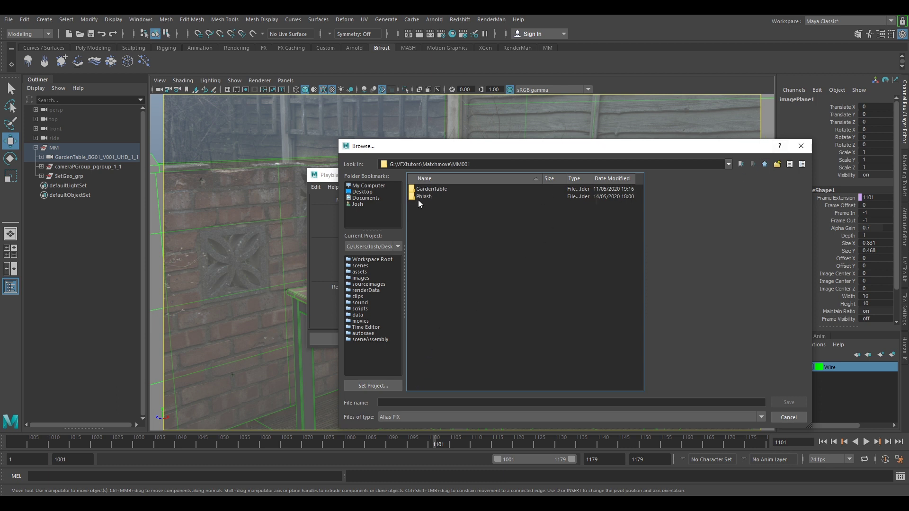
{"action": "double_click", "coordinate": [420, 199]}
{"action": "left_click", "coordinate": [390, 403]}
{"action": "type", "text": "GardenTable_Pla"}
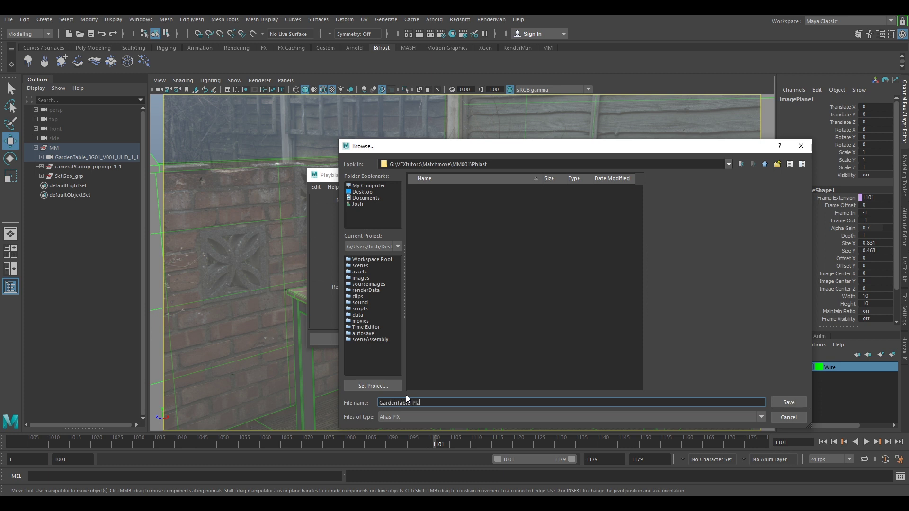
{"action": "type", "text": "yblast_v001"}
{"action": "left_click", "coordinate": [404, 416]}
{"action": "left_click", "coordinate": [393, 455]}
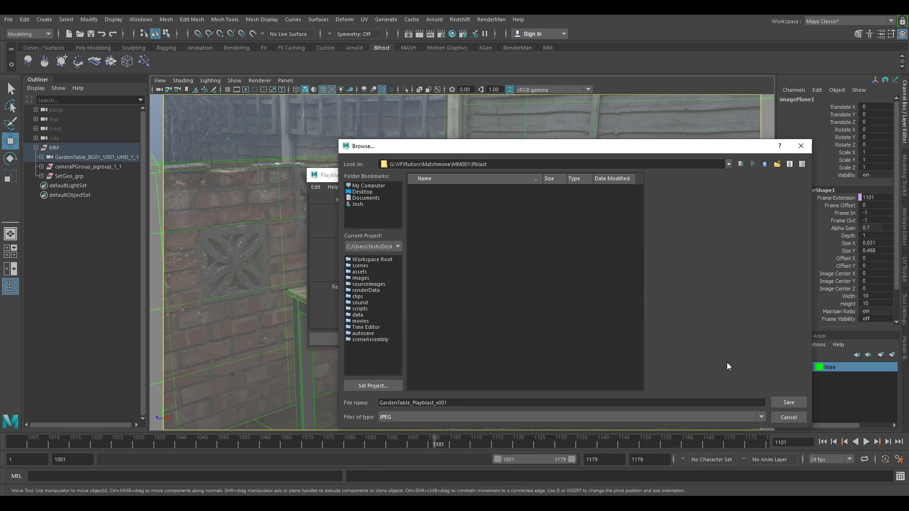
{"action": "left_click", "coordinate": [779, 403]}
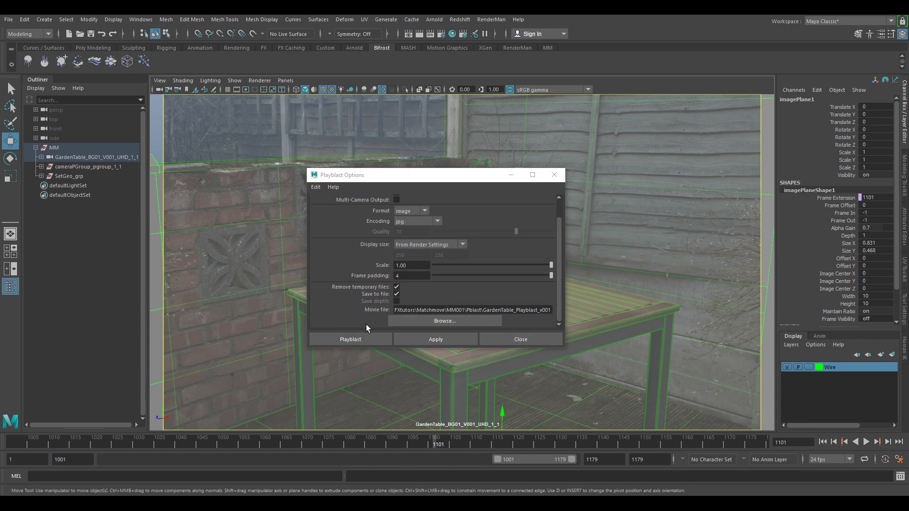
{"action": "left_click", "coordinate": [366, 339]}
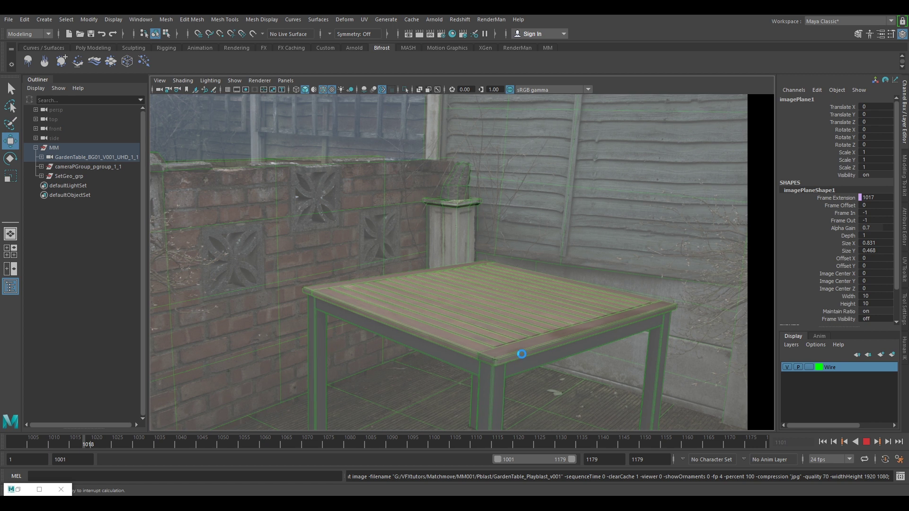
{"action": "key", "text": "Escape"}
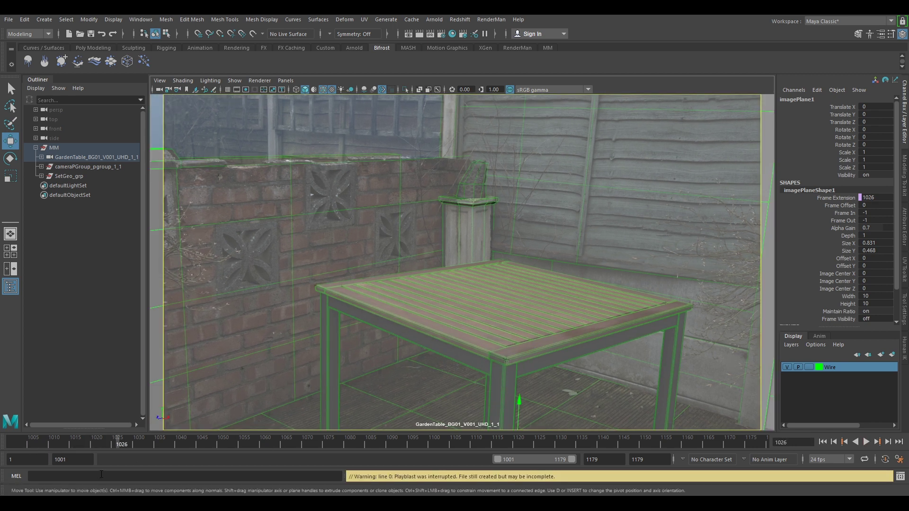
{"action": "left_click_drag", "start_coordinate": [98, 441], "coordinate": [4, 429]}
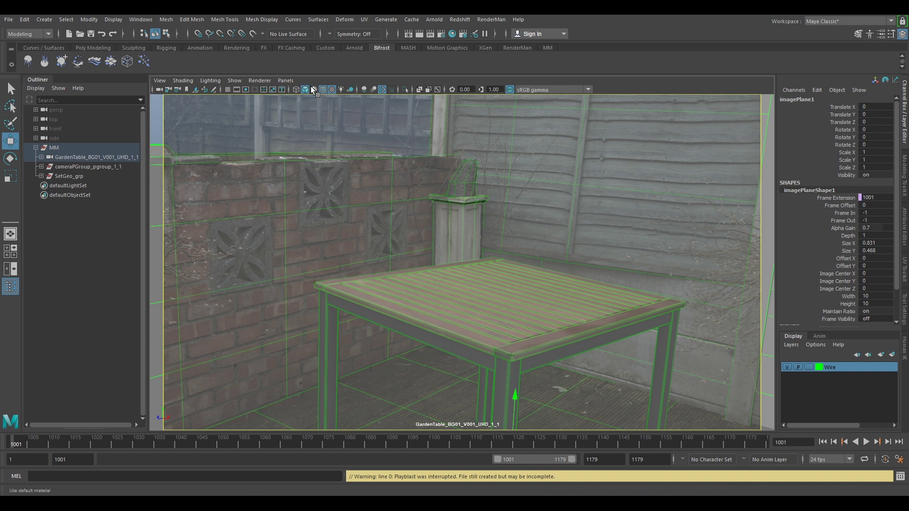
Try the film gate and resolution gate displays in the camera view, and turn both off.
{"action": "left_click", "coordinate": [239, 90]}
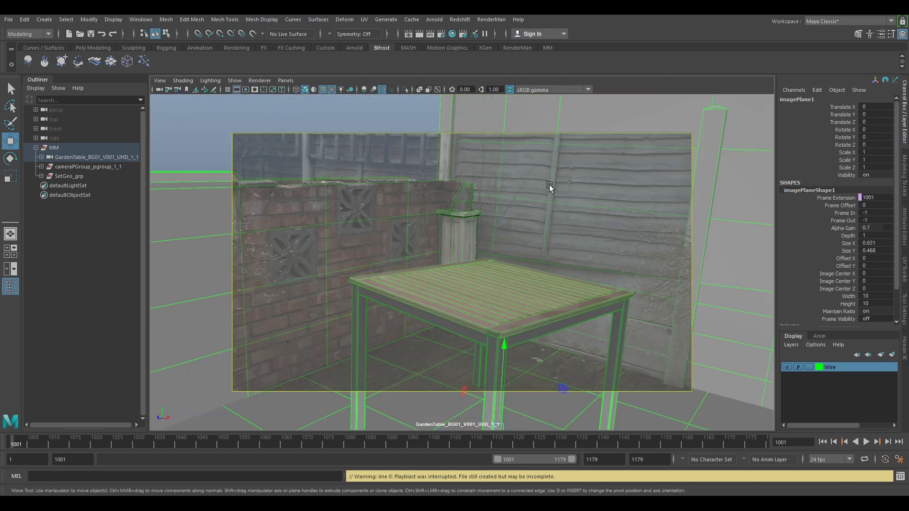
{"action": "left_click", "coordinate": [245, 90]}
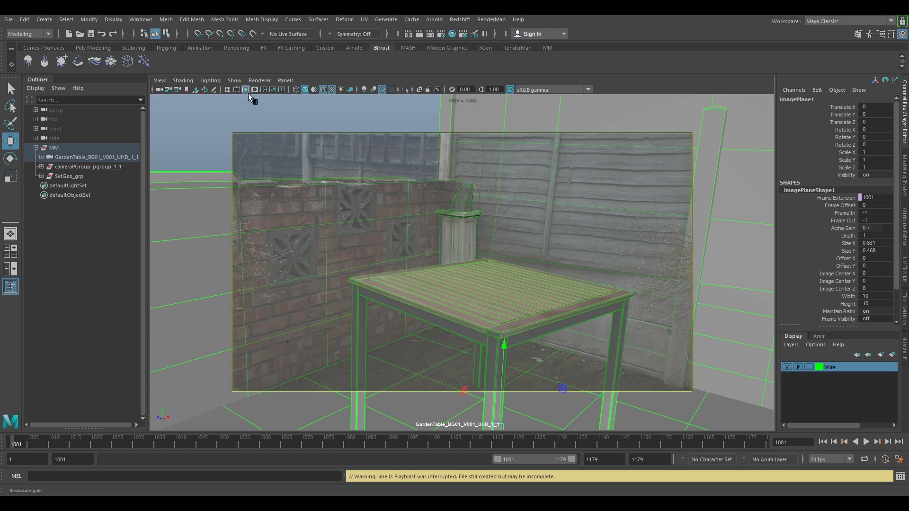
{"action": "left_click", "coordinate": [244, 89]}
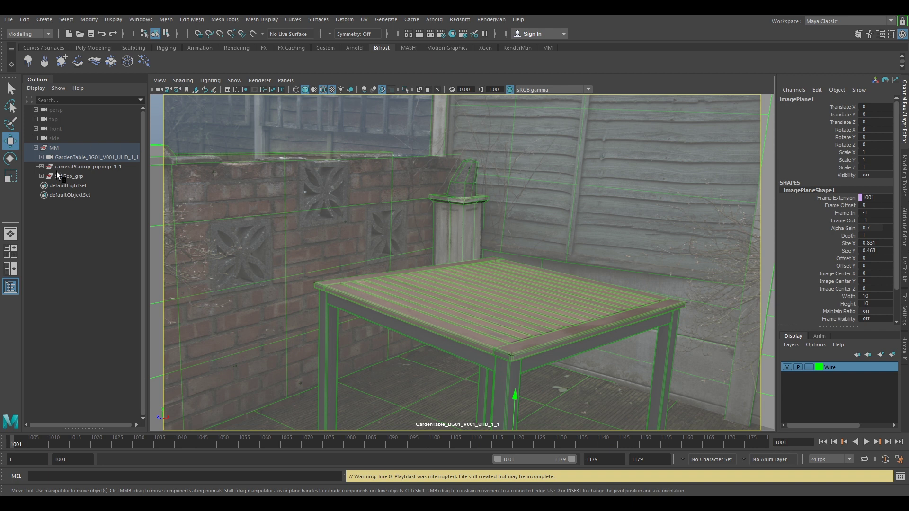
Hide the cameraPGroup_pgroup_1_1 group of tracking points and select the camera's image plane again.
{"action": "left_click", "coordinate": [77, 166]}
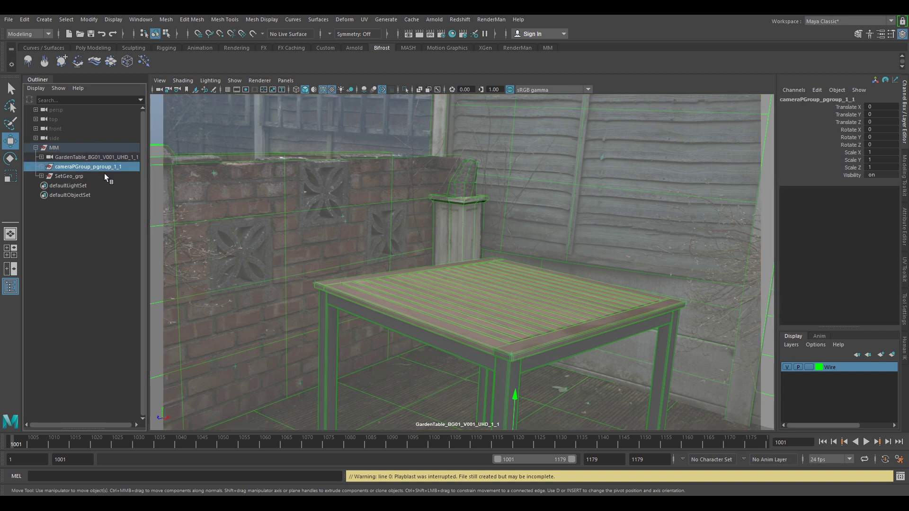
{"action": "key", "text": "h"}
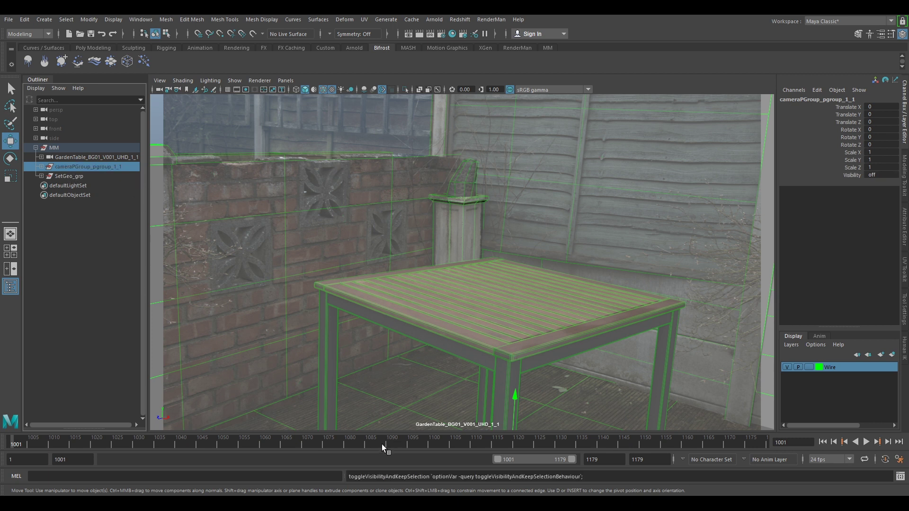
{"action": "left_click", "coordinate": [207, 140]}
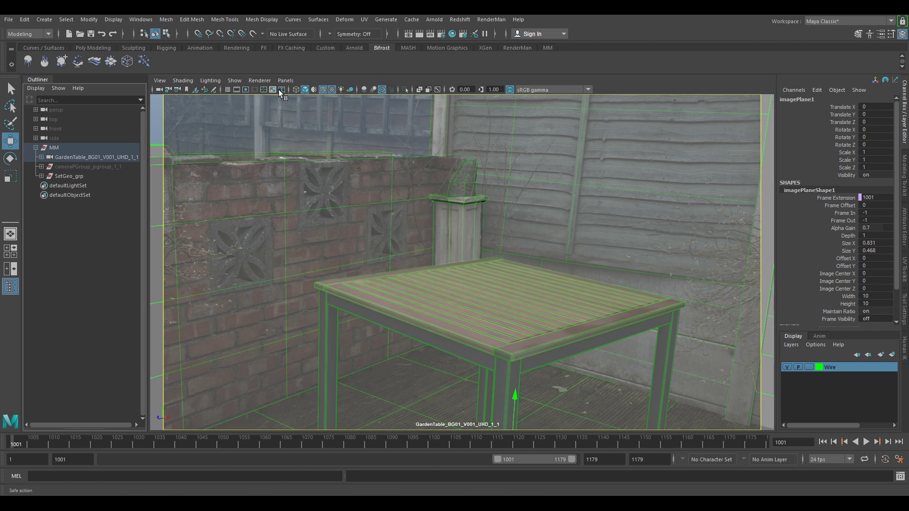
Run the playblast of the timeline to the GardenTable_Playblast_v001 jpg sequence with the existing options.
{"action": "right_click", "coordinate": [650, 441]}
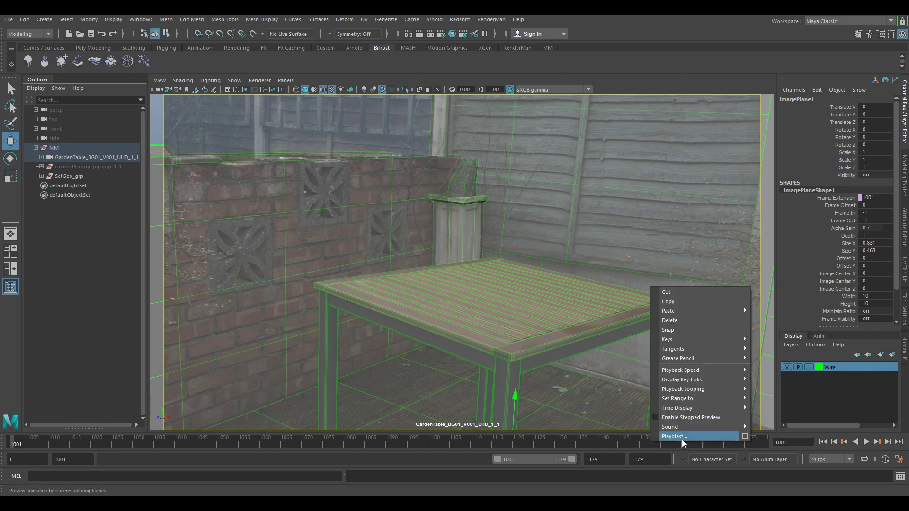
{"action": "left_click", "coordinate": [735, 423]}
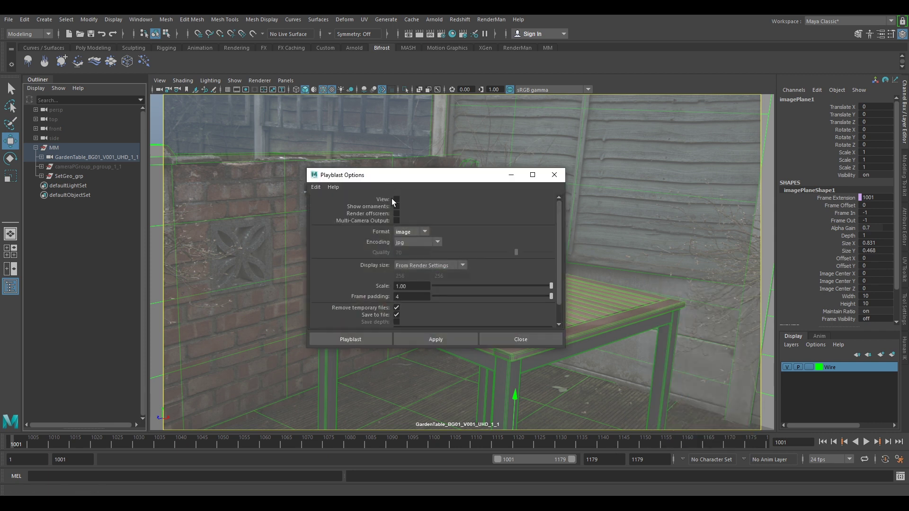
{"action": "scroll", "coordinate": [362, 285], "scroll_direction": "down", "scroll_amount": 1}
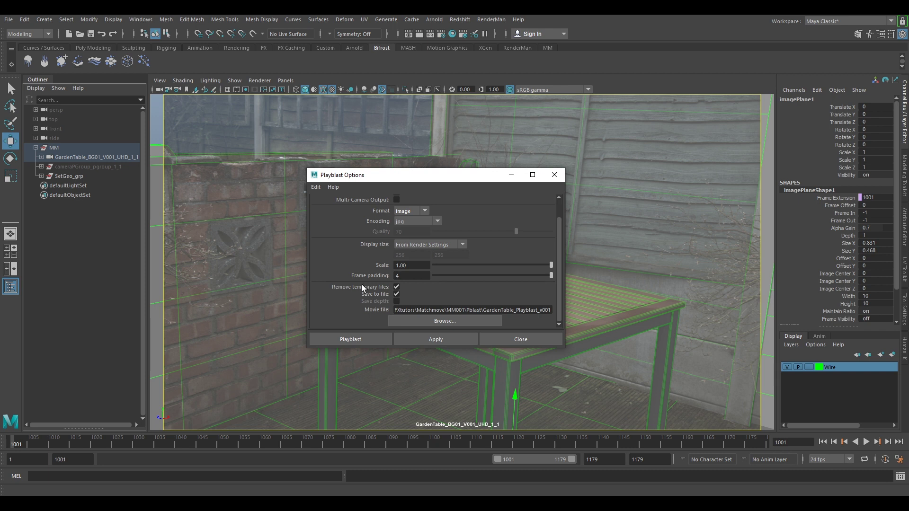
{"action": "left_click", "coordinate": [362, 338]}
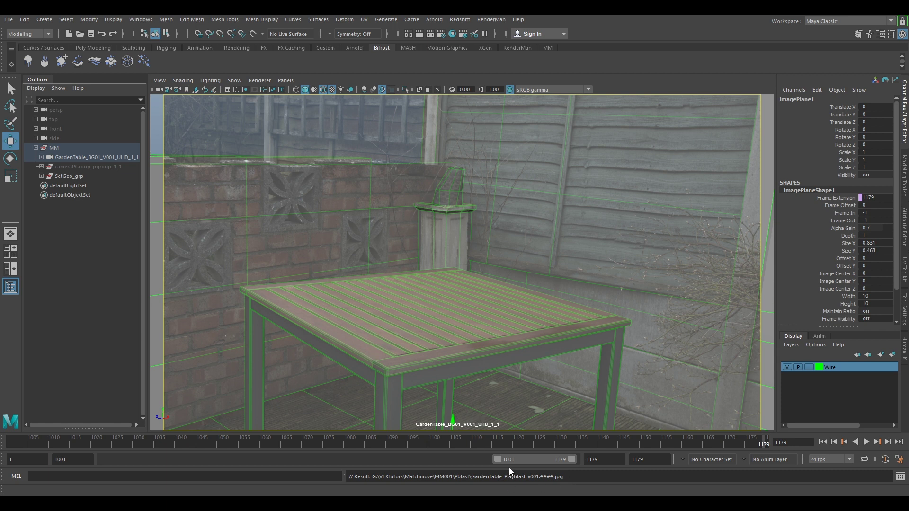
Run a playblast to a temporary jpg sequence without saving to file, and review it in FCheck.
{"action": "right_click", "coordinate": [742, 440]}
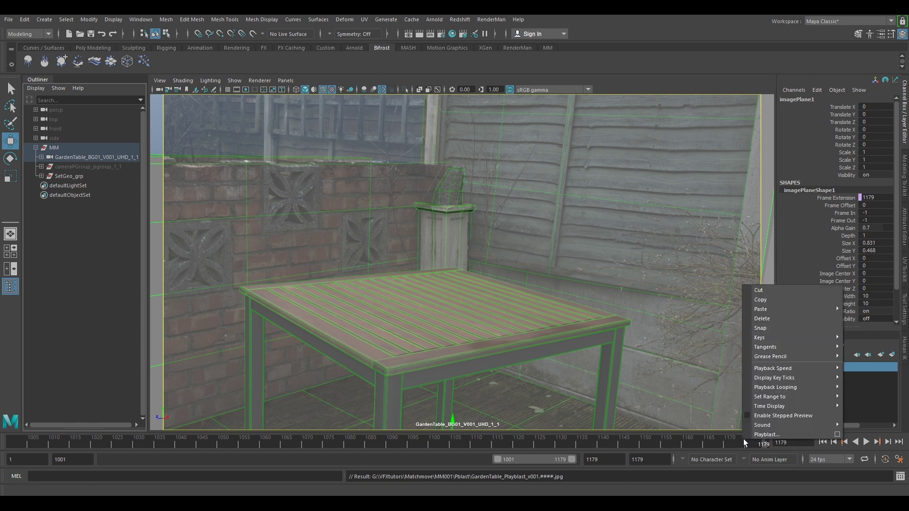
{"action": "left_click", "coordinate": [836, 438]}
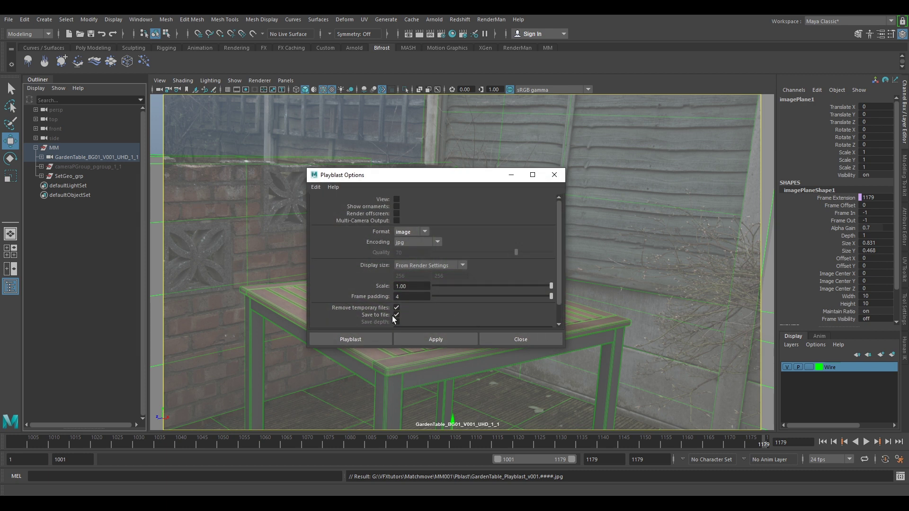
{"action": "left_click", "coordinate": [366, 338]}
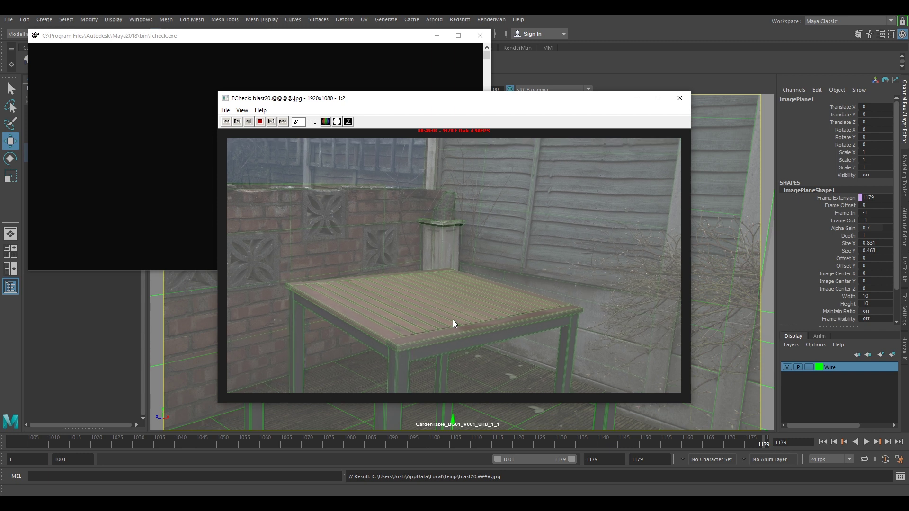
{"action": "left_click_drag", "start_coordinate": [524, 255], "coordinate": [575, 155]}
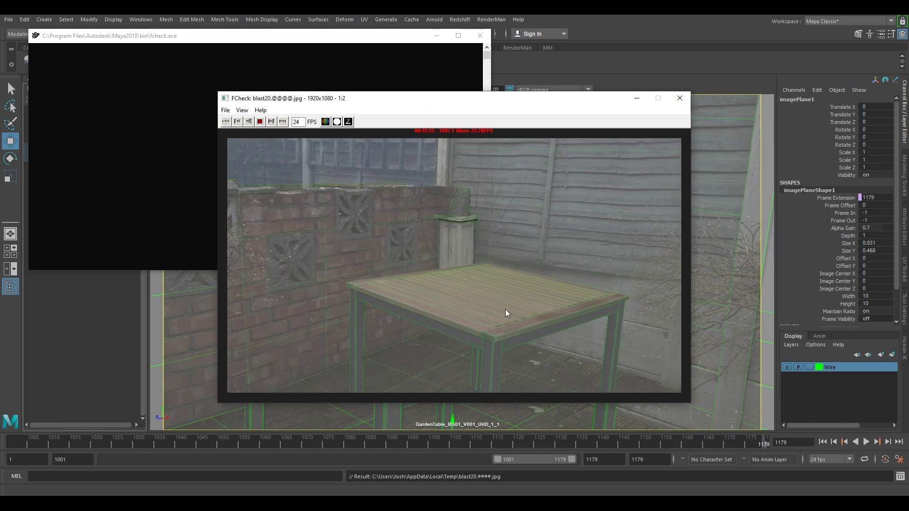
{"action": "left_click", "coordinate": [688, 98]}
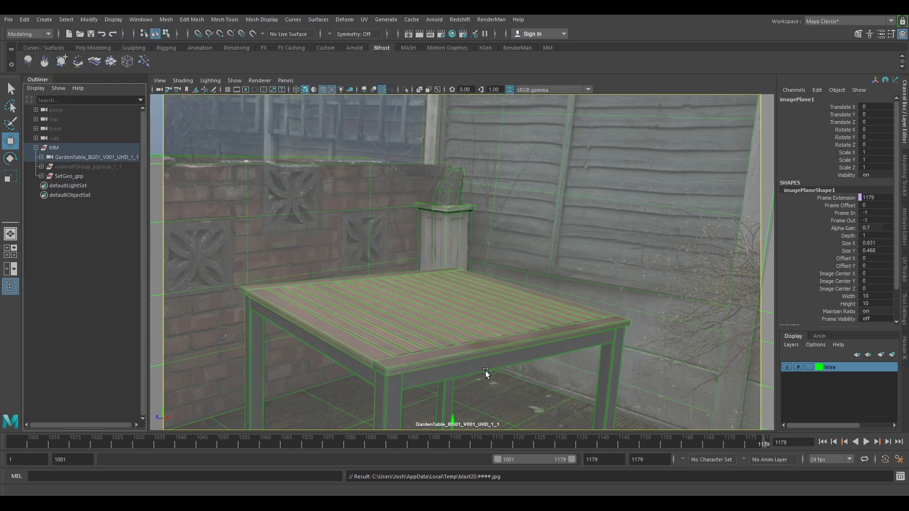
Hide the SetGeo_grp geometry and show the cameraPGroup_pgroup_1_1 tracking points.
{"action": "key", "text": "w"}
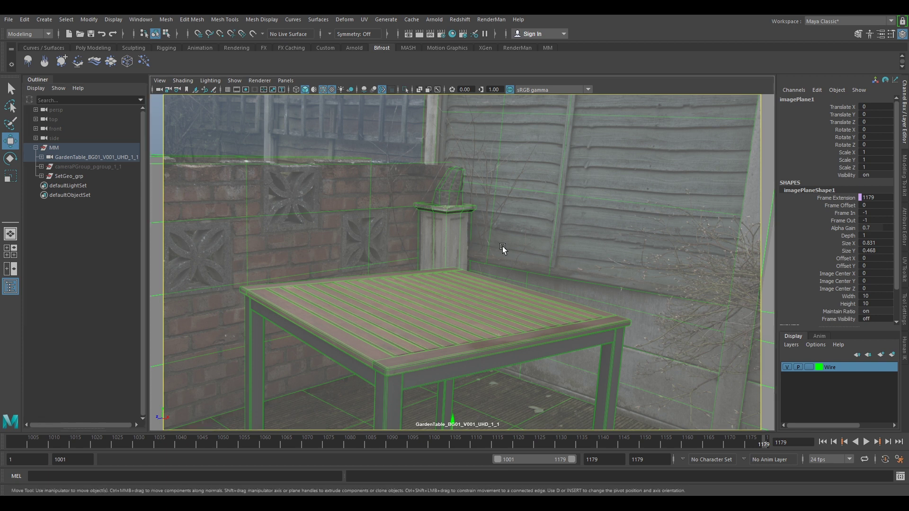
{"action": "left_click", "coordinate": [65, 177]}
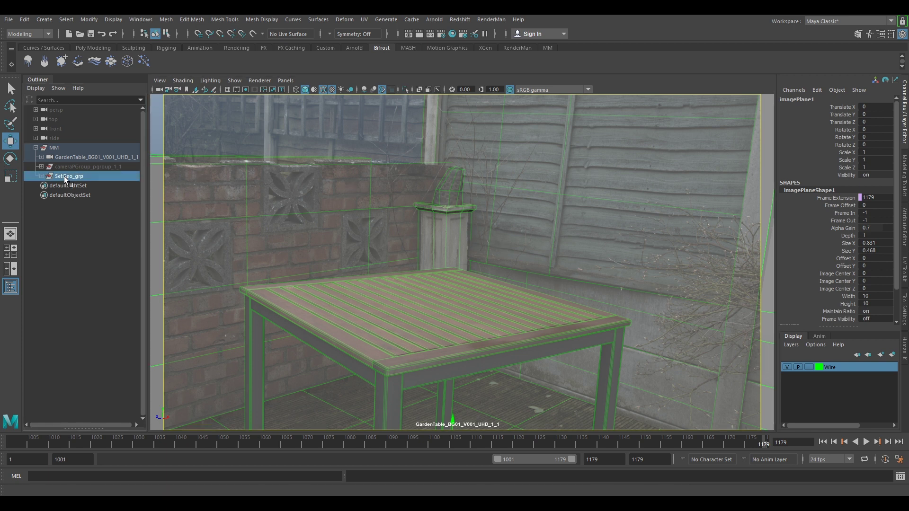
{"action": "key", "text": "ctrl+h"}
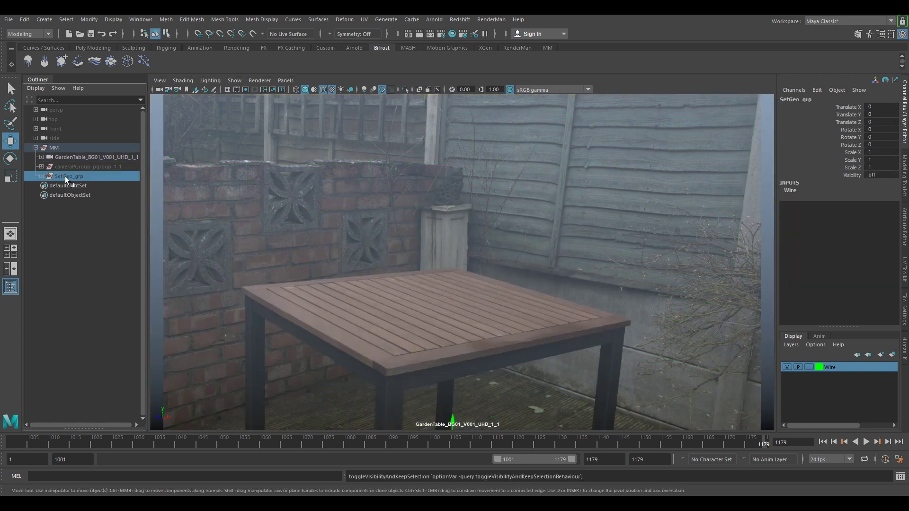
{"action": "left_click_drag", "start_coordinate": [67, 175], "coordinate": [80, 170]}
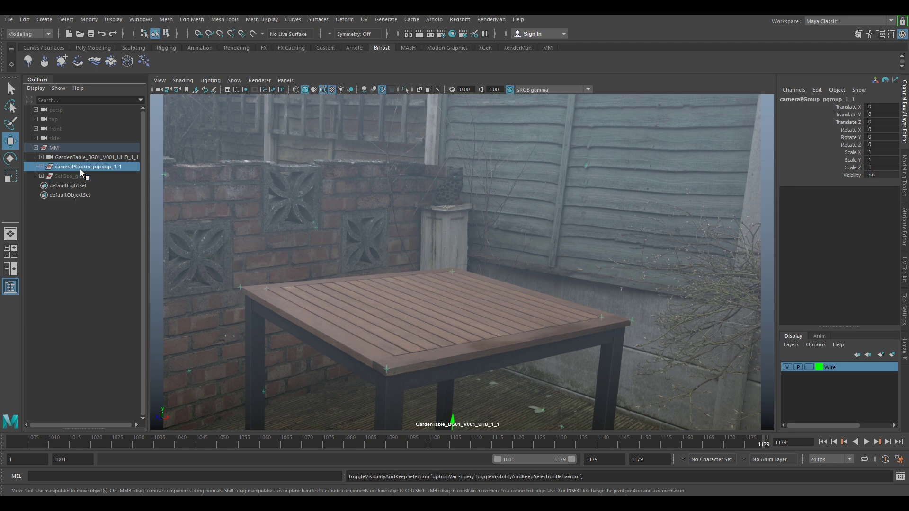
Create cones on all tracking locators from p01 to p21 with the Cones script.
{"action": "left_click", "coordinate": [42, 167]}
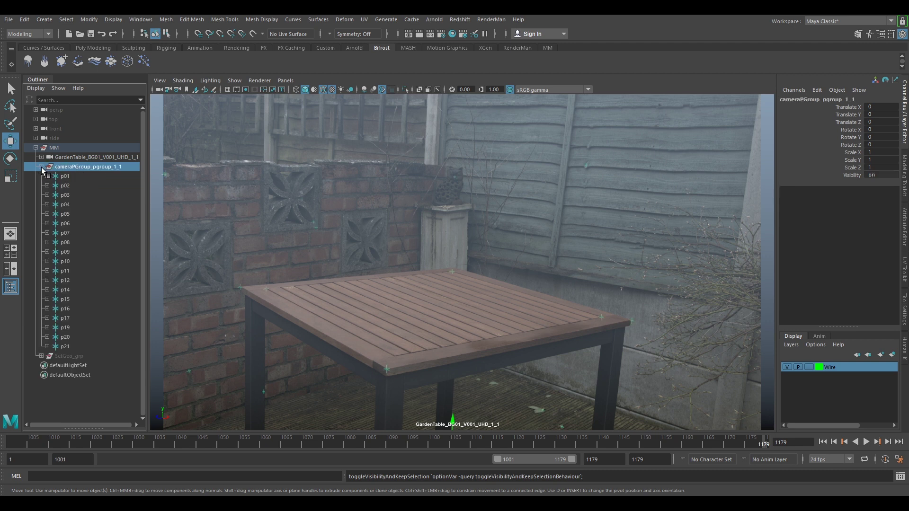
{"action": "left_click", "coordinate": [65, 177]}
{"action": "left_click", "coordinate": [65, 347], "text": "shift"}
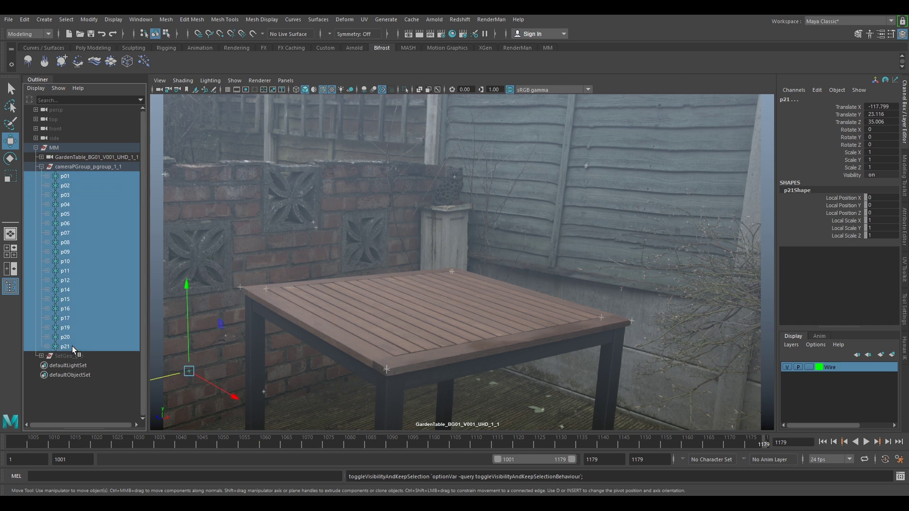
{"action": "left_click", "coordinate": [548, 48]}
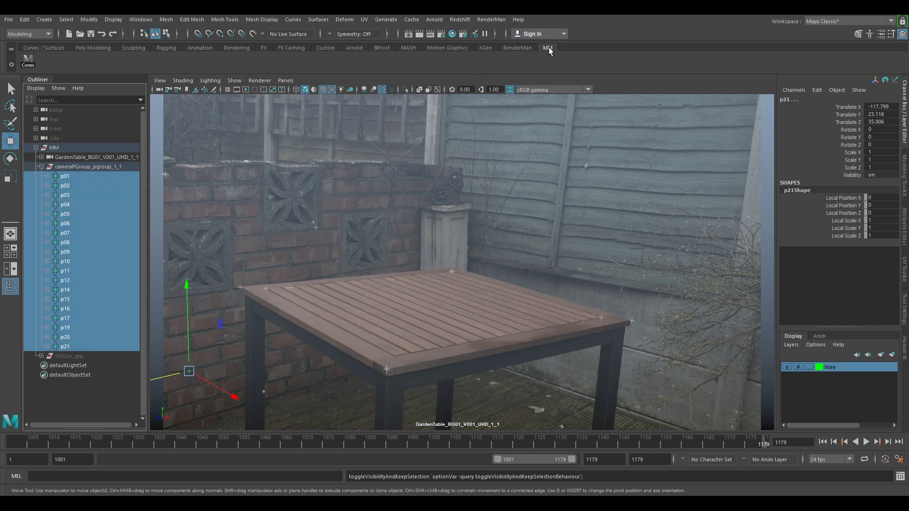
{"action": "left_click", "coordinate": [29, 61]}
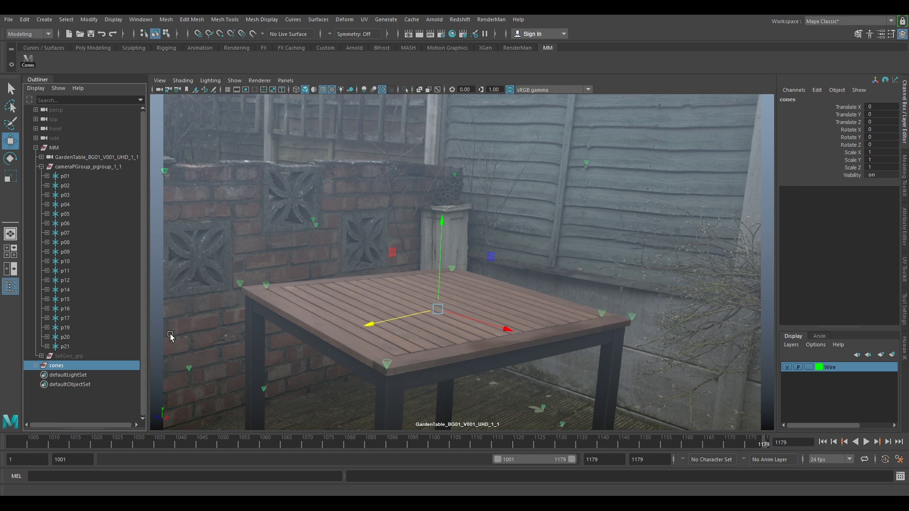
Scale all the track cones, trackCone_1 to trackCone_19, uniformly to about 3.55.
{"action": "left_click", "coordinate": [35, 365]}
{"action": "scroll", "coordinate": [100, 317], "scroll_direction": "down", "scroll_amount": 5}
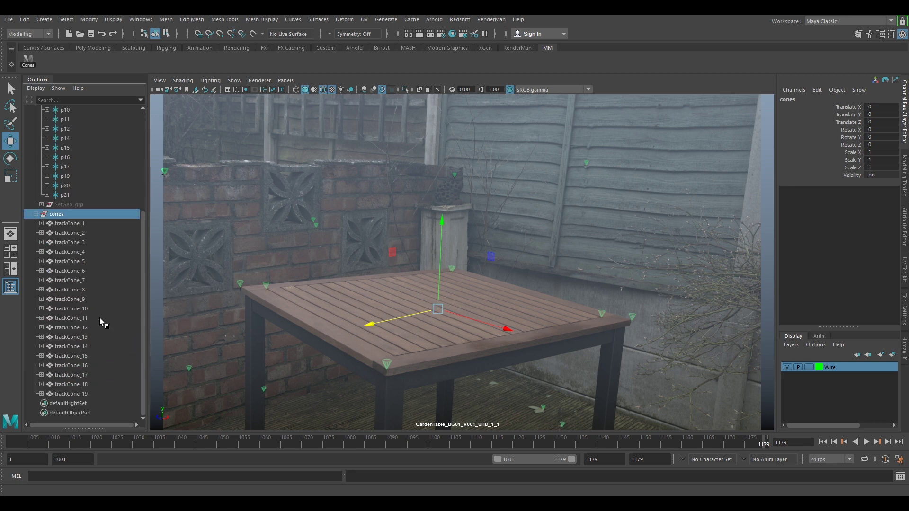
{"action": "left_click", "coordinate": [76, 223]}
{"action": "key", "text": "Caps_Lock"}
{"action": "left_click", "coordinate": [78, 392]}
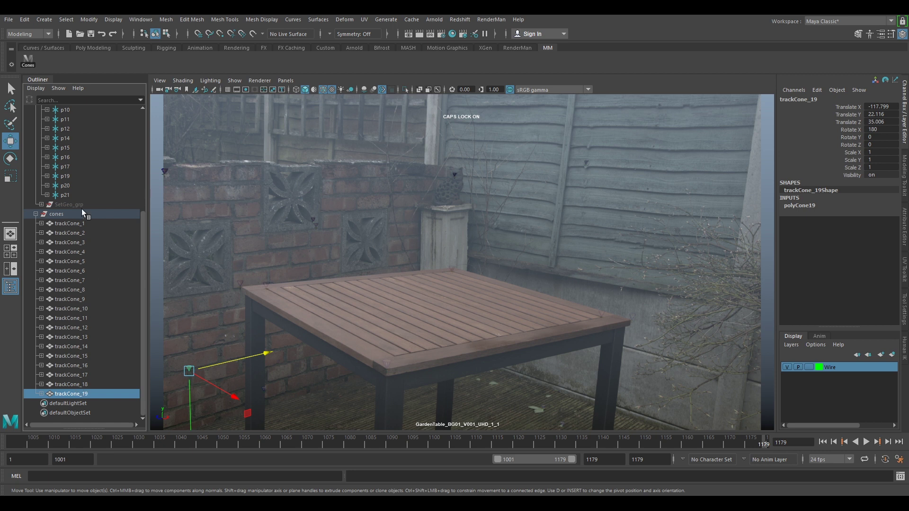
{"action": "left_click", "coordinate": [78, 223], "text": "shift"}
{"action": "key", "text": "r"}
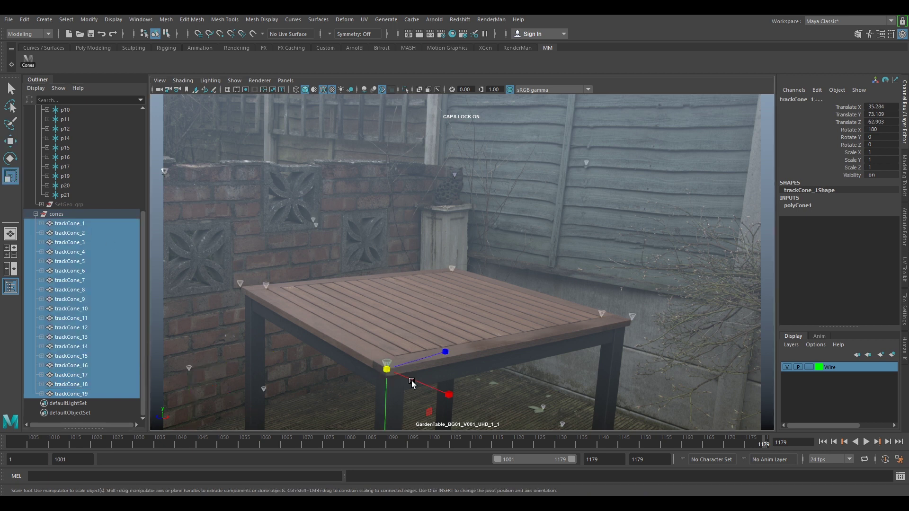
{"action": "left_click_drag", "start_coordinate": [386, 370], "coordinate": [417, 384]}
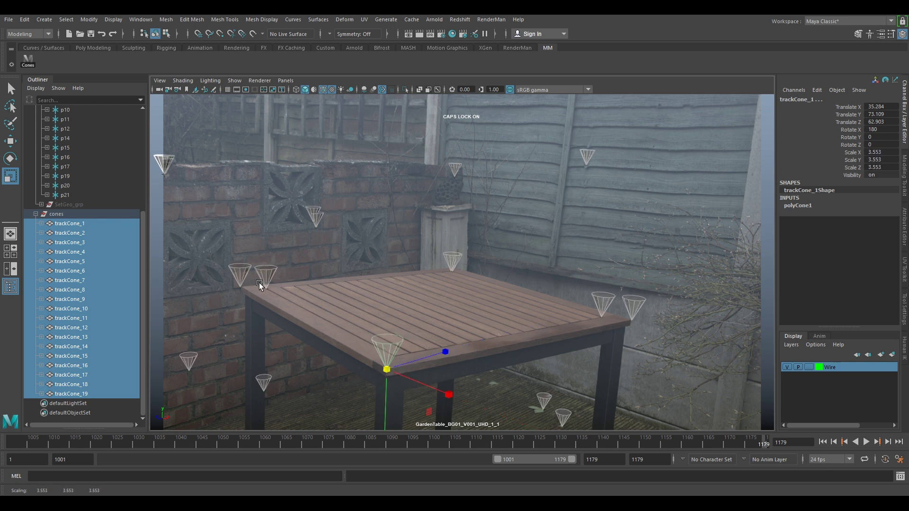
Delete the surplus cones trackCone_2, trackCone_4, trackCone_5 and trackCone_14 around the table and garden plate.
{"action": "left_click", "coordinate": [452, 259]}
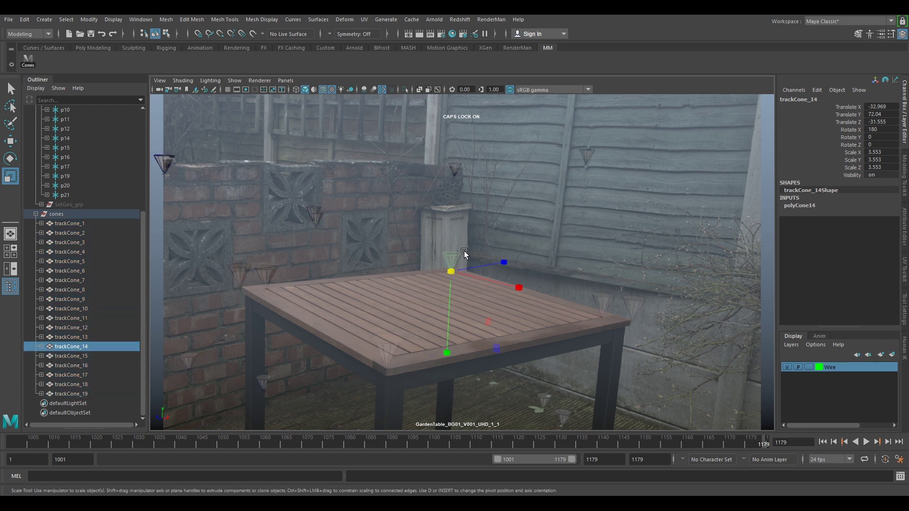
{"action": "left_click", "coordinate": [464, 251]}
{"action": "left_click", "coordinate": [316, 209]}
{"action": "left_click", "coordinate": [366, 202]}
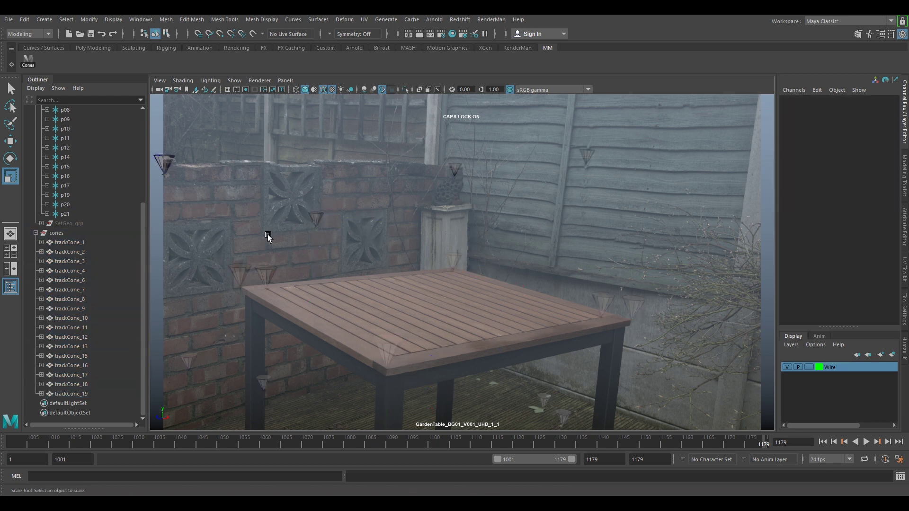
{"action": "left_click", "coordinate": [243, 274]}
{"action": "key", "text": "Delete"}
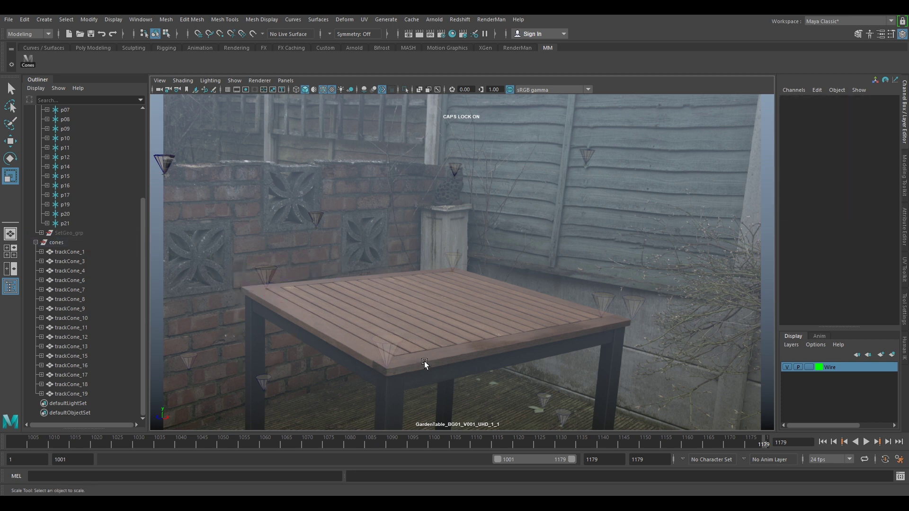
{"action": "left_click", "coordinate": [632, 307]}
{"action": "key", "text": "Delete"}
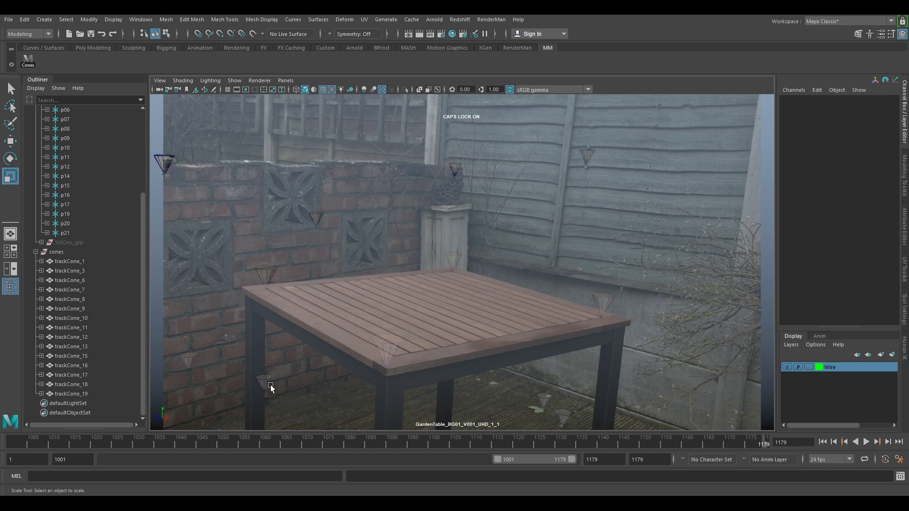
Play back the shot with the remaining cones, and scale all of them uniformly to about 4.76.
{"action": "left_click", "coordinate": [92, 440]}
{"action": "key", "text": "alt+v"}
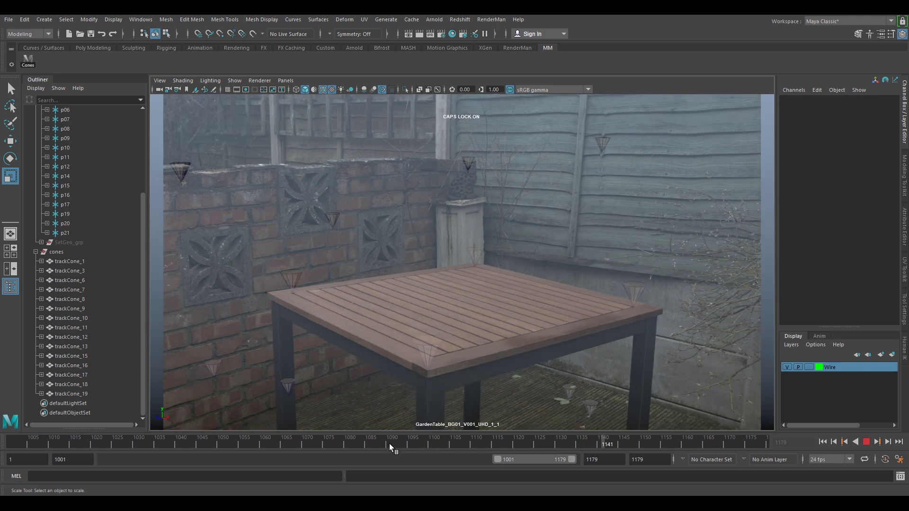
{"action": "key", "text": "alt+v"}
{"action": "left_click", "coordinate": [79, 261]}
{"action": "left_click", "coordinate": [71, 394], "text": "shift"}
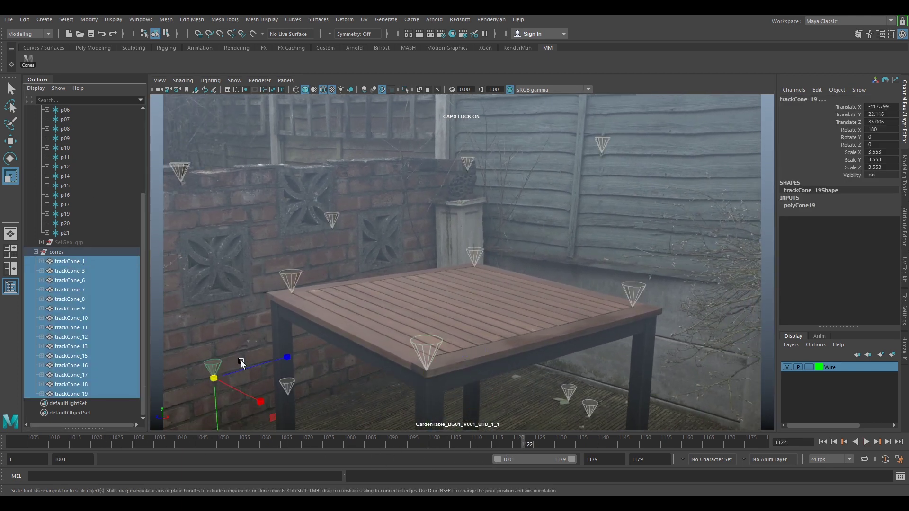
{"action": "mouse_move", "coordinate": [219, 376]}
{"action": "left_mouse_down"}
{"action": "mouse_move", "coordinate": [425, 328]}
{"action": "mouse_move", "coordinate": [219, 377]}
{"action": "left_mouse_up"}
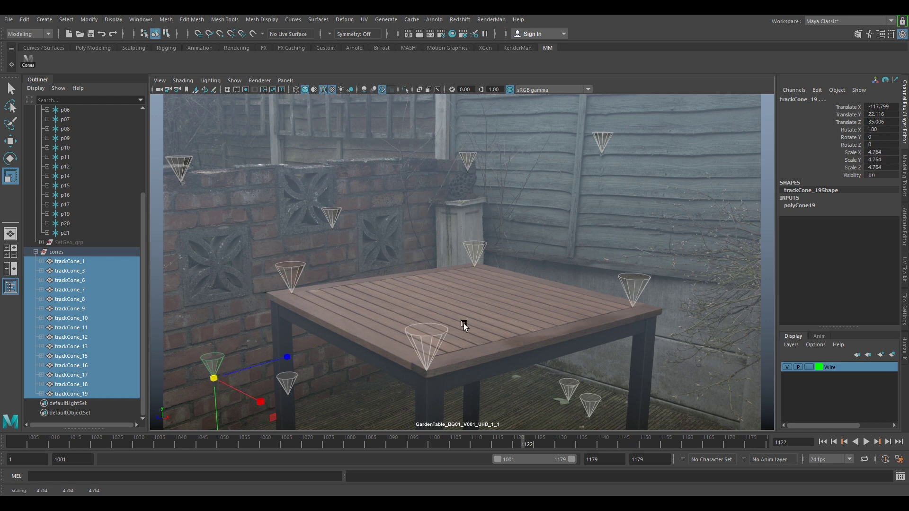
{"action": "left_click", "coordinate": [296, 427]}
{"action": "mouse_move", "coordinate": [307, 444]}
{"action": "left_mouse_down"}
{"action": "mouse_move", "coordinate": [234, 442]}
{"action": "mouse_move", "coordinate": [312, 438]}
{"action": "left_mouse_up"}
Assign a new Lambert material to all the track cones and set its color to red.
{"action": "left_click", "coordinate": [69, 261]}
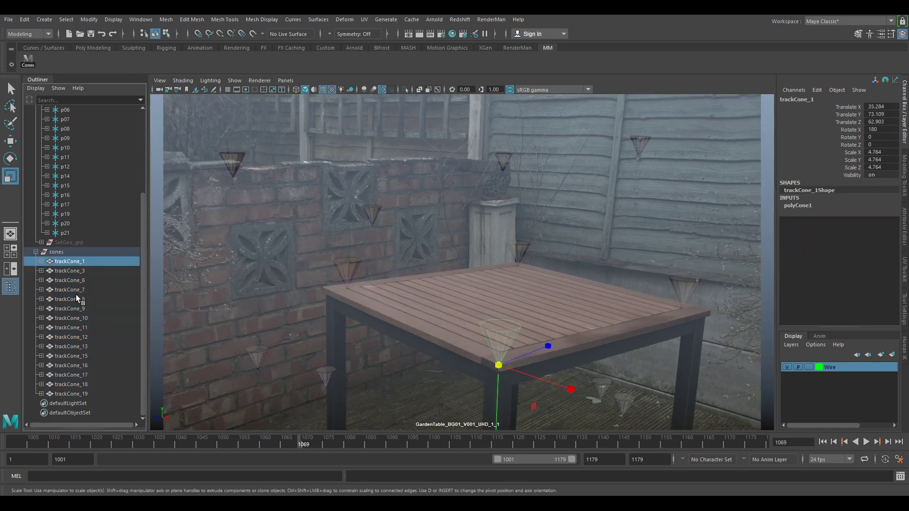
{"action": "left_click", "coordinate": [80, 393], "text": "shift"}
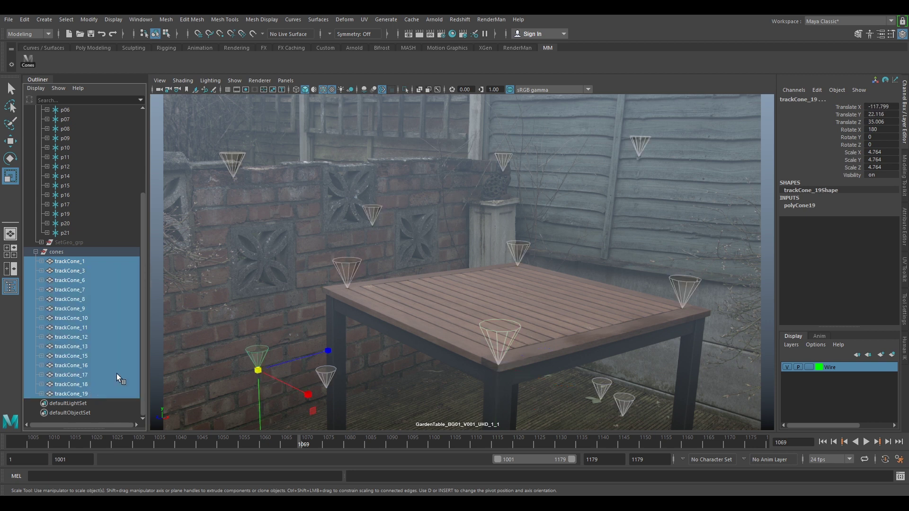
{"action": "right_click_drag", "start_coordinate": [490, 325], "coordinate": [494, 489]}
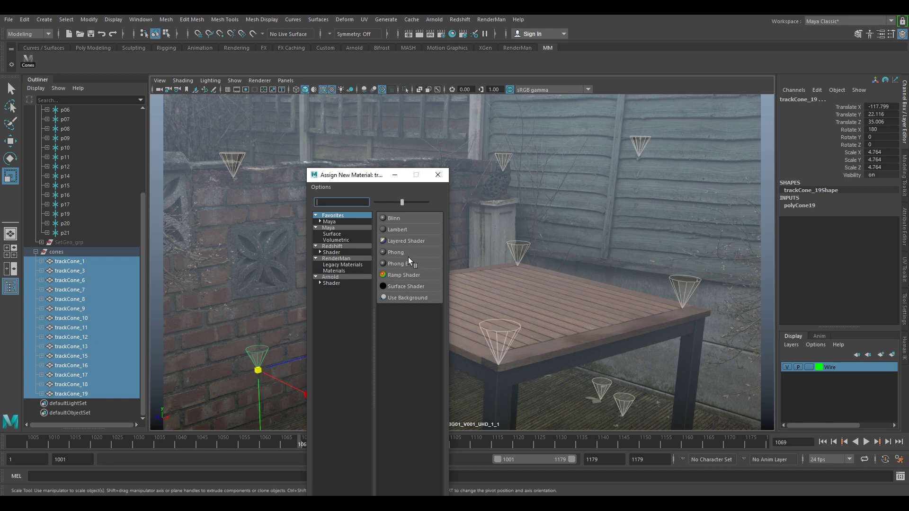
{"action": "left_click", "coordinate": [401, 229]}
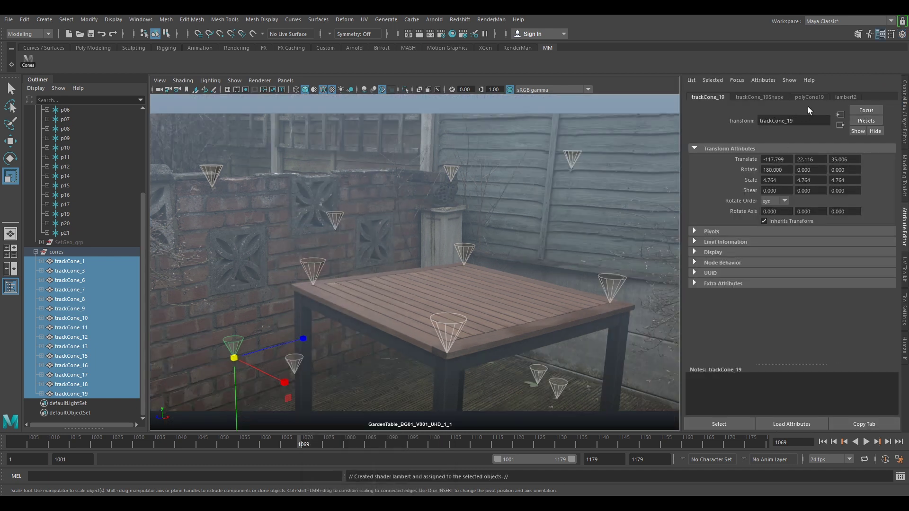
{"action": "left_click", "coordinate": [844, 98]}
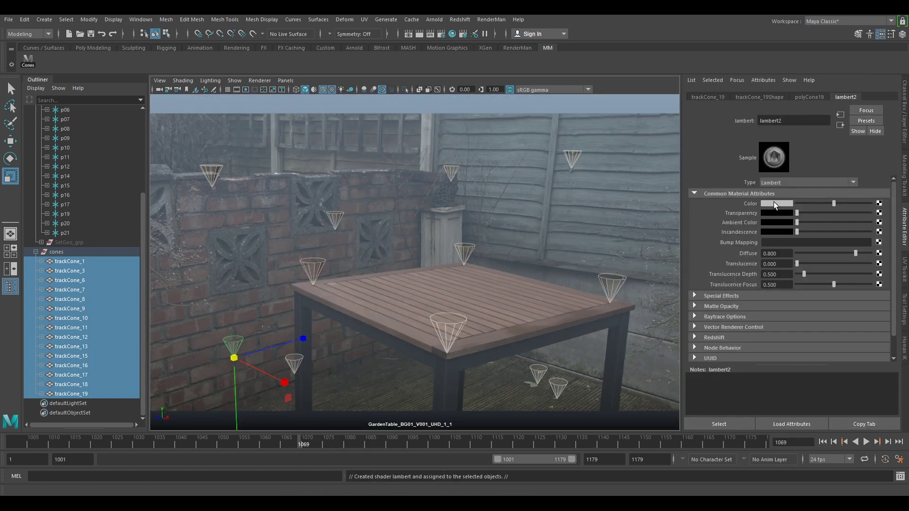
{"action": "left_click", "coordinate": [789, 201]}
{"action": "left_click", "coordinate": [812, 239]}
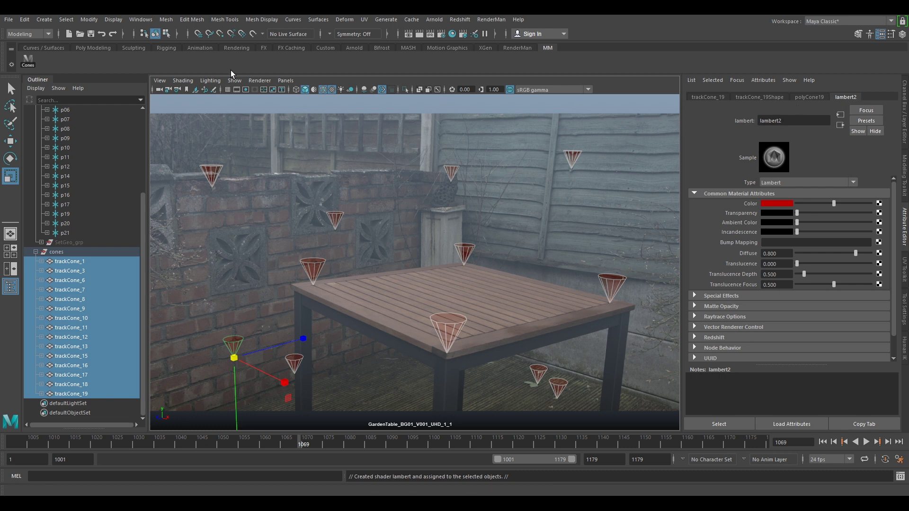
Set the alpha gain of the camera's image plane imagePlaneShape1 to 1.
{"action": "left_click", "coordinate": [160, 81]}
{"action": "left_click", "coordinate": [161, 80]}
{"action": "left_click", "coordinate": [200, 143]}
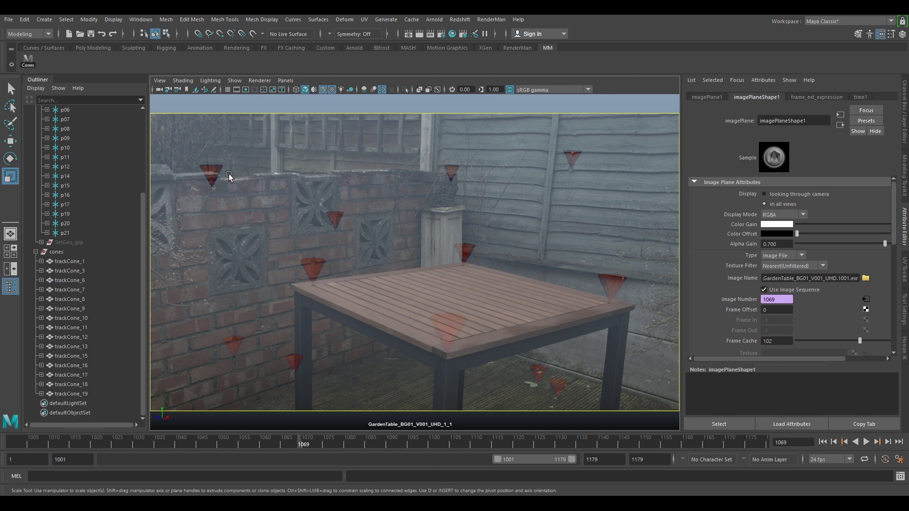
{"action": "left_click", "coordinate": [160, 90]}
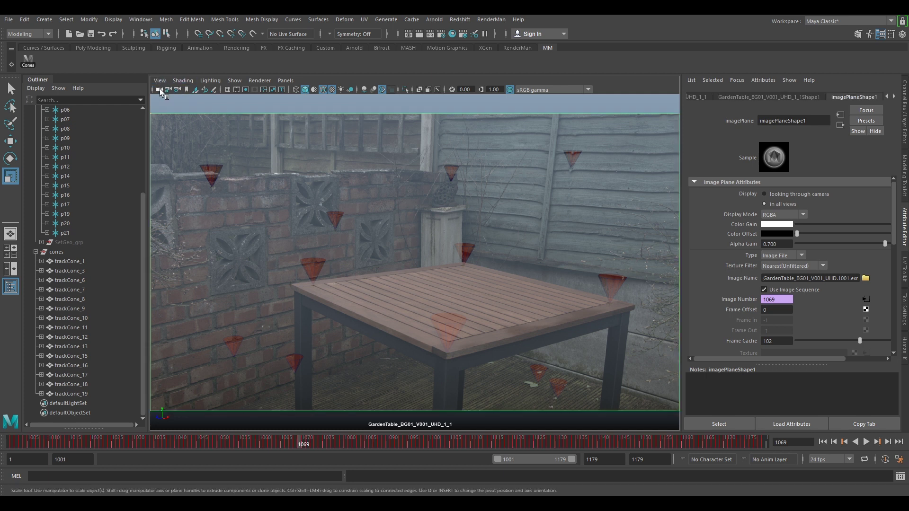
{"action": "left_click", "coordinate": [160, 81]}
{"action": "left_click", "coordinate": [172, 96]}
{"action": "left_click", "coordinate": [155, 81]}
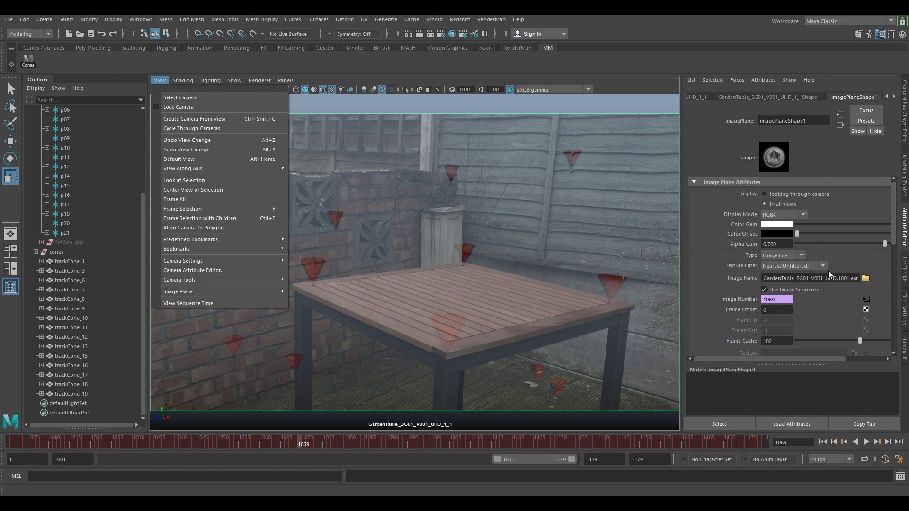
{"action": "left_click", "coordinate": [788, 244]}
{"action": "type", "text": "1"}
{"action": "key", "text": "Return"}
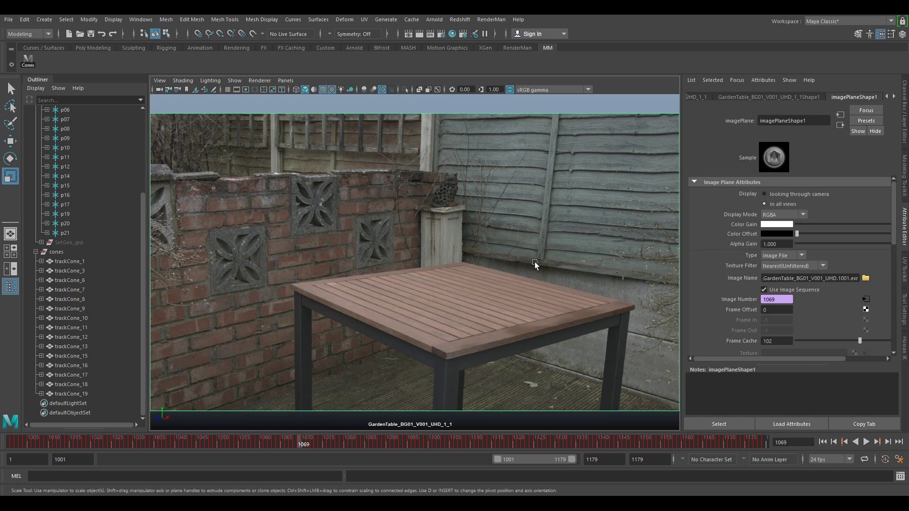
Set the image plane's placement depth to 1000 so that it sits behind the cones.
{"action": "scroll", "coordinate": [804, 300], "scroll_direction": "down", "scroll_amount": 6}
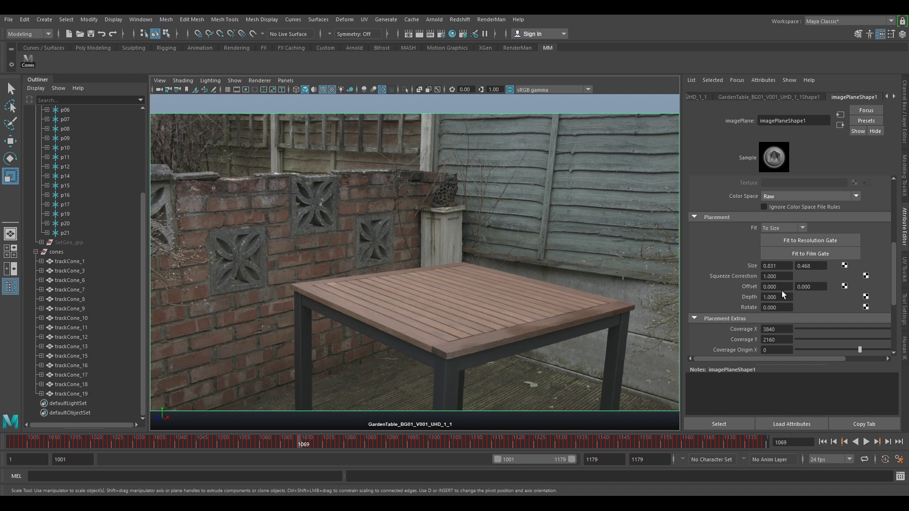
{"action": "type", "text": "1000"}
{"action": "key", "text": "Return"}
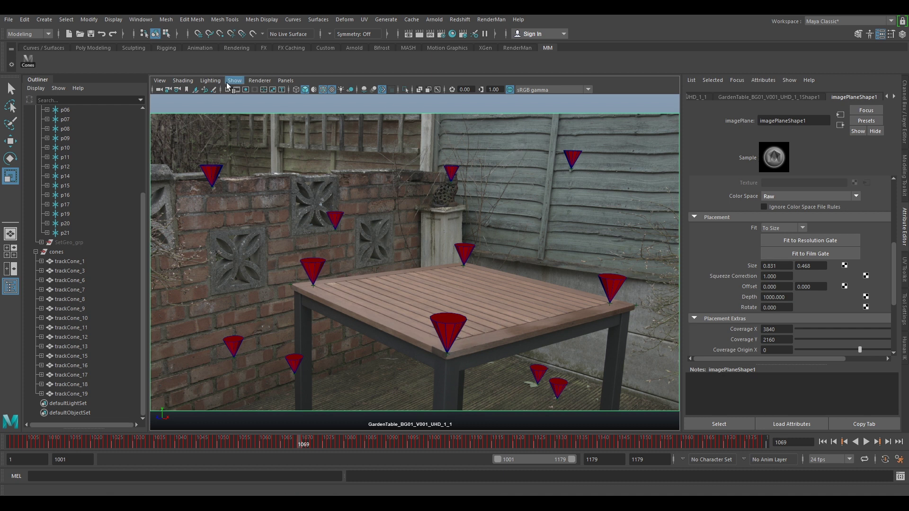
Turn off Wireframe on Shaded in the camera view and switch its lighting to Use Flat Lighting.
{"action": "left_click", "coordinate": [183, 81]}
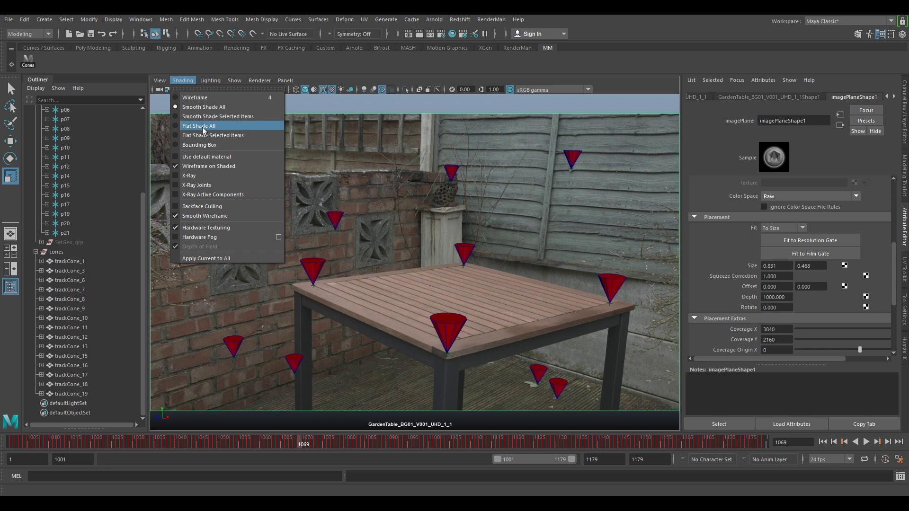
{"action": "left_click", "coordinate": [209, 166]}
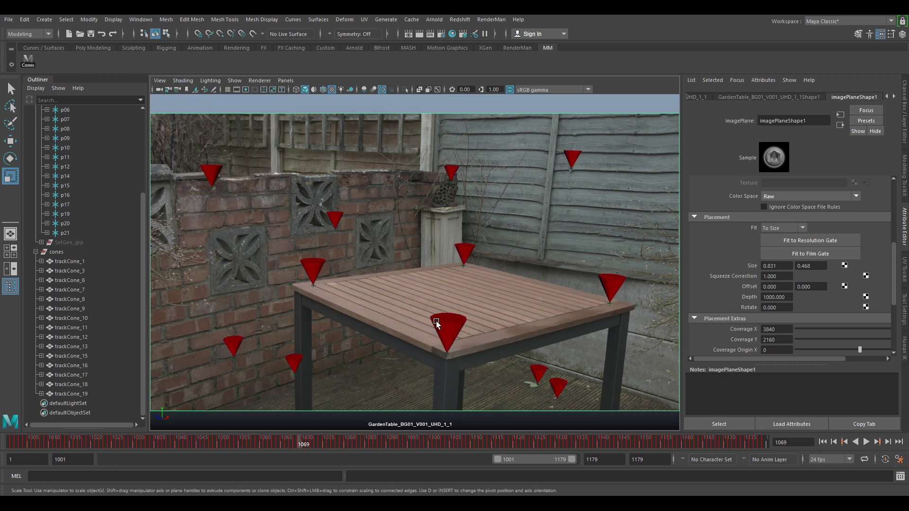
{"action": "left_click", "coordinate": [210, 81]}
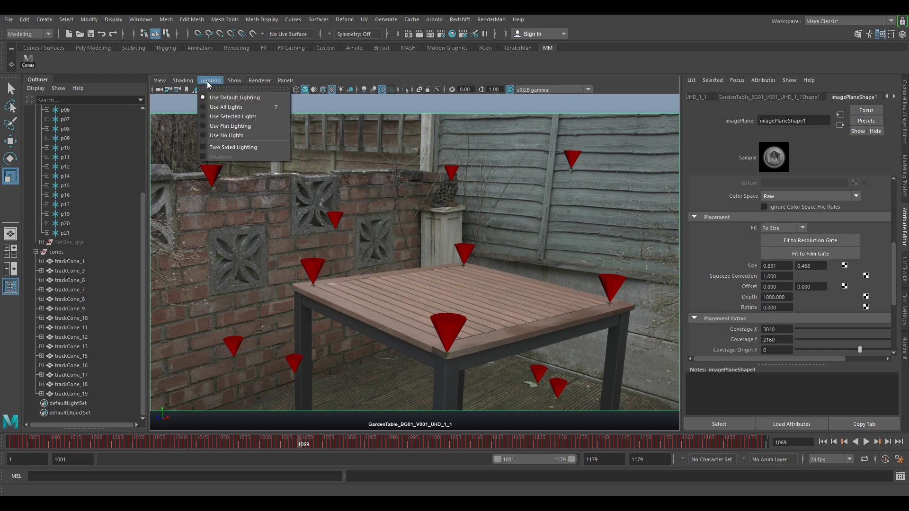
{"action": "left_click", "coordinate": [230, 127]}
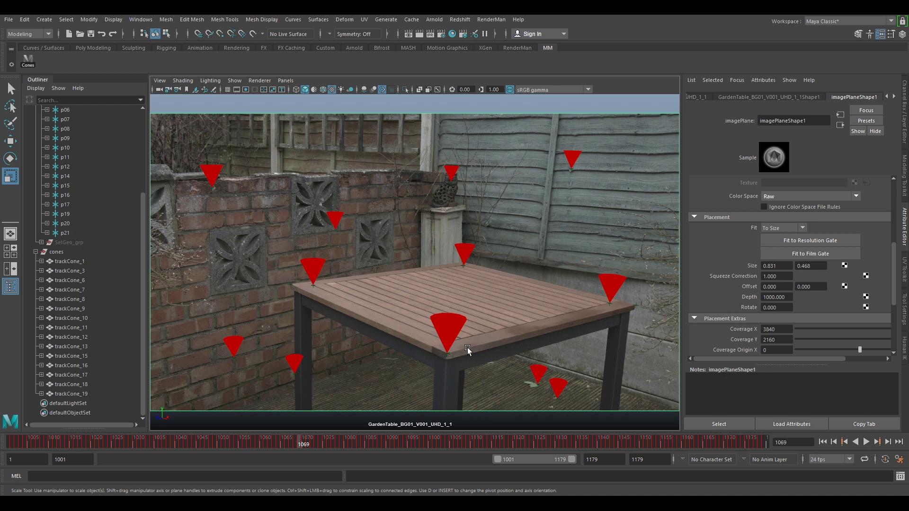
Play and scrub the shot to check how the red cones stick to the plate, collapsing the cones and cameraPGroup_pgroup_1_1 groups.
{"action": "key", "text": "alt+v"}
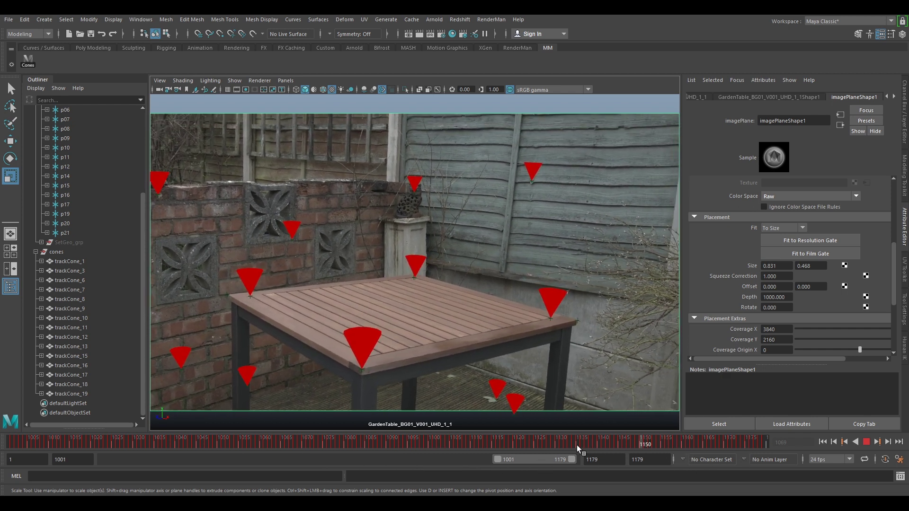
{"action": "left_click", "coordinate": [282, 439]}
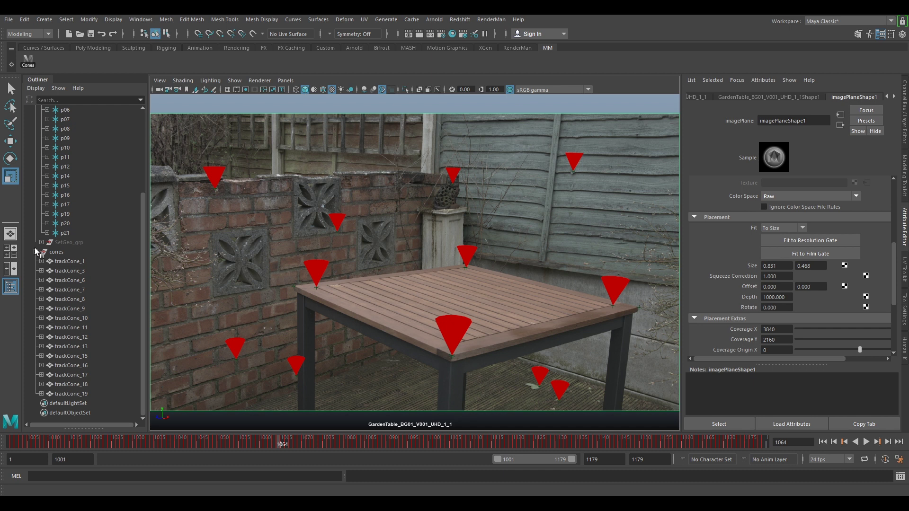
{"action": "left_click", "coordinate": [36, 252]}
{"action": "left_click", "coordinate": [41, 166]}
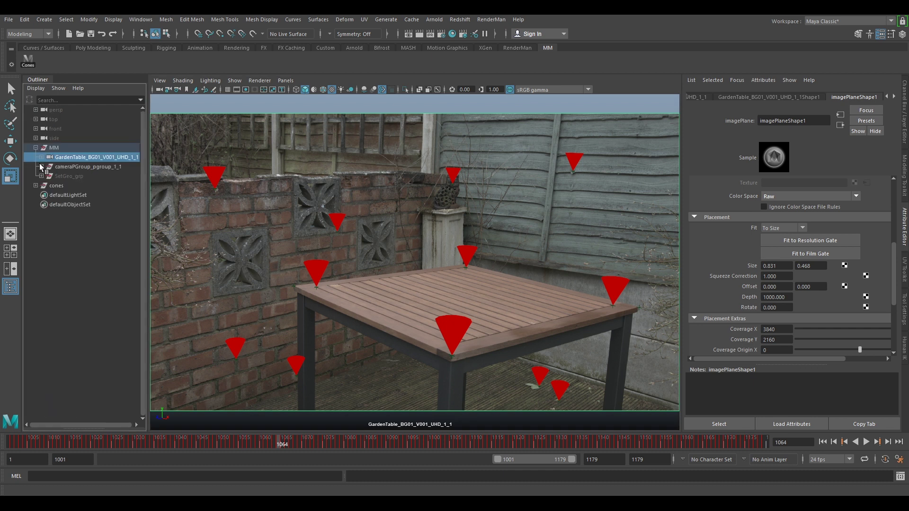
{"action": "key", "text": "alt+v"}
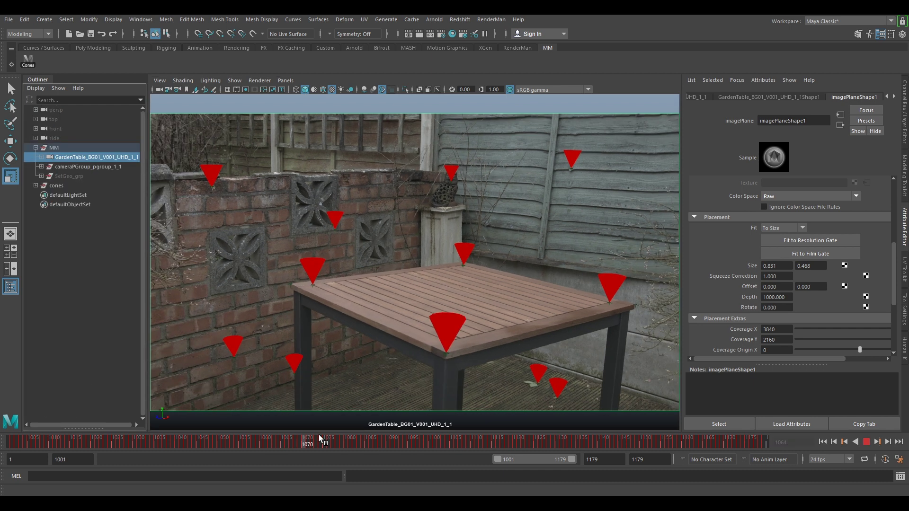
{"action": "left_click_drag", "start_coordinate": [554, 439], "coordinate": [275, 430]}
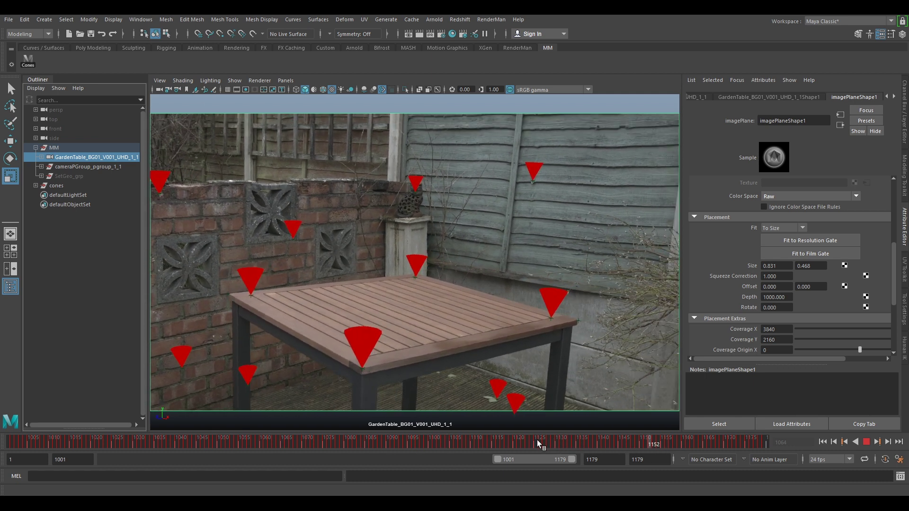
{"action": "left_click_drag", "start_coordinate": [537, 439], "coordinate": [190, 439]}
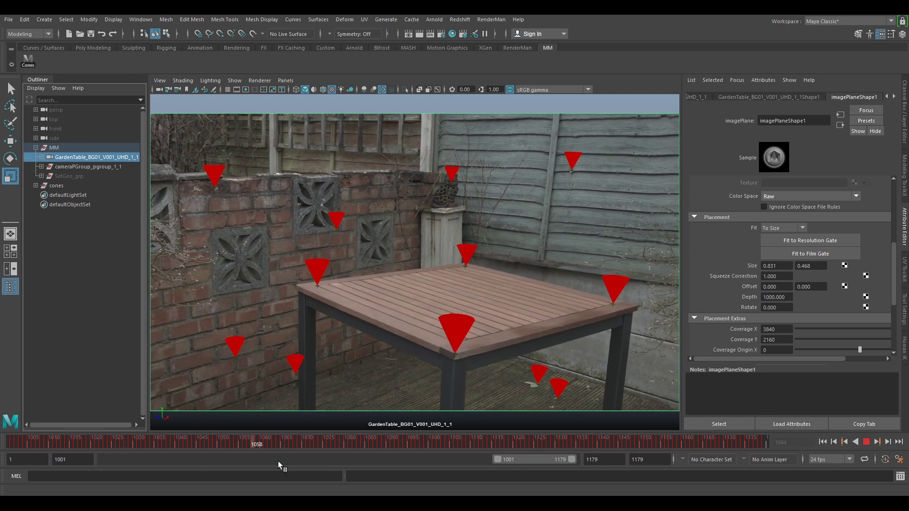
{"action": "left_click_drag", "start_coordinate": [345, 427], "coordinate": [125, 430]}
Show the SetGeo_grp geometry briefly and hide it again.
{"action": "left_click", "coordinate": [69, 176]}
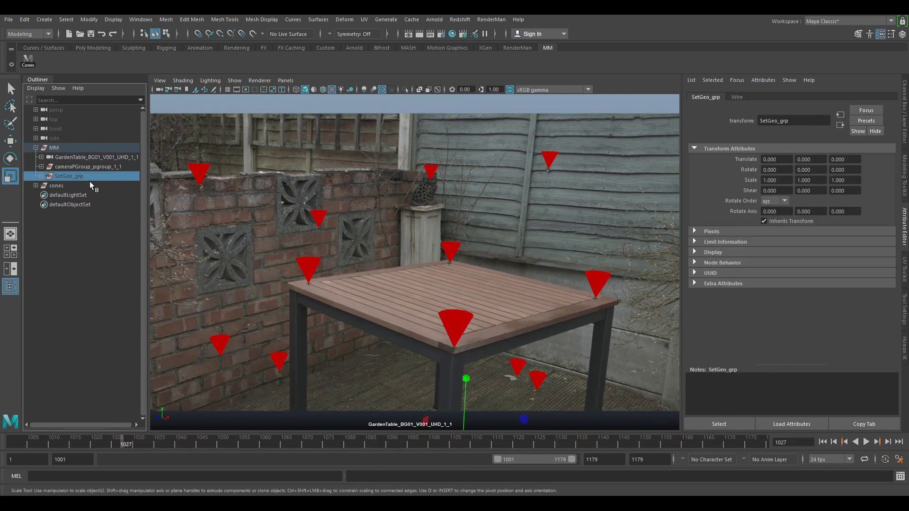
{"action": "key", "text": "h"}
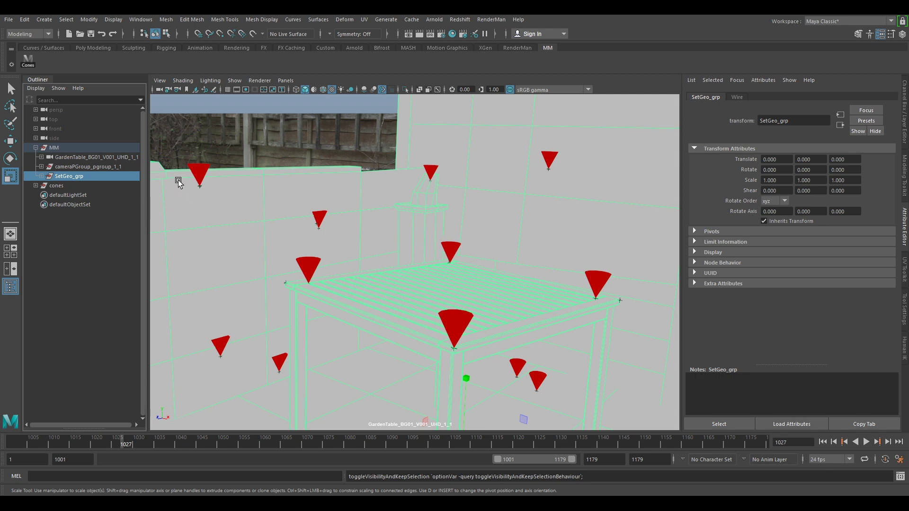
{"action": "key", "text": "h"}
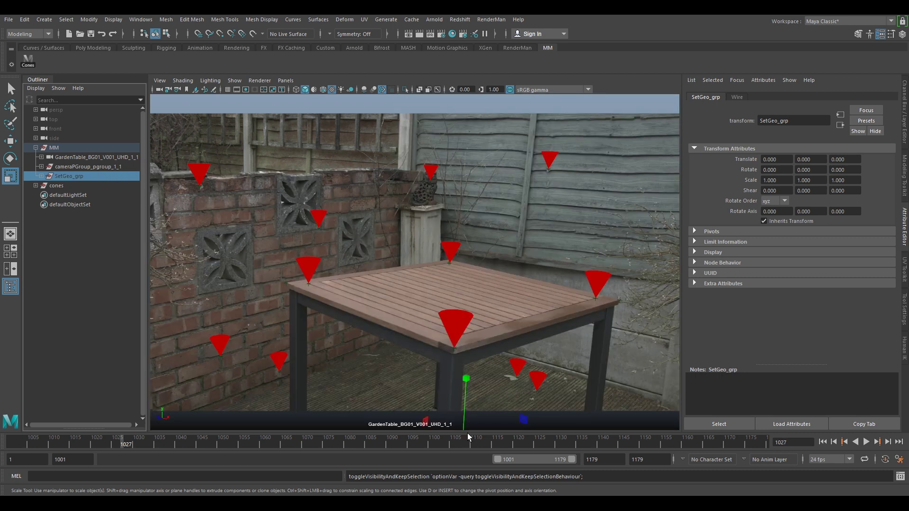
Run a playblast of the red cones as a jpg image sequence at render settings size and scale 1.00, without saving to file.
{"action": "left_click_drag", "start_coordinate": [457, 448], "coordinate": [405, 438]}
{"action": "right_click", "coordinate": [644, 446]}
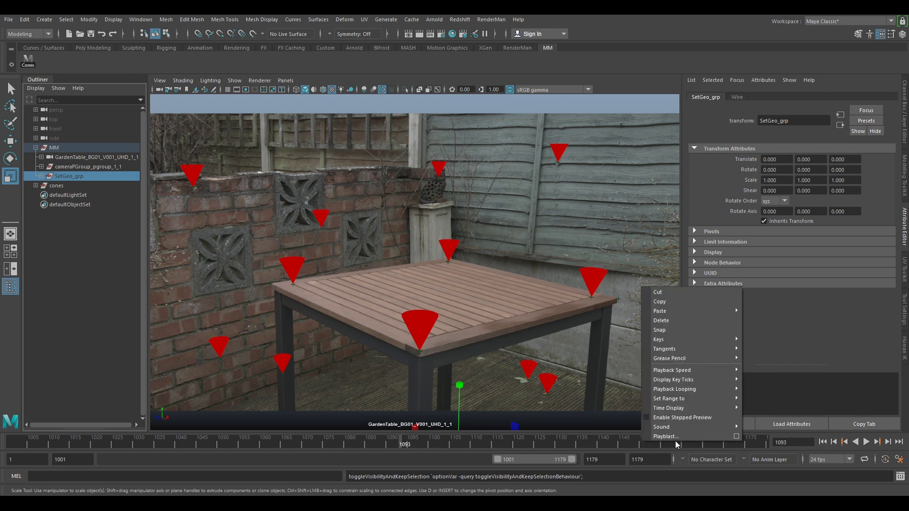
{"action": "left_click", "coordinate": [736, 437]}
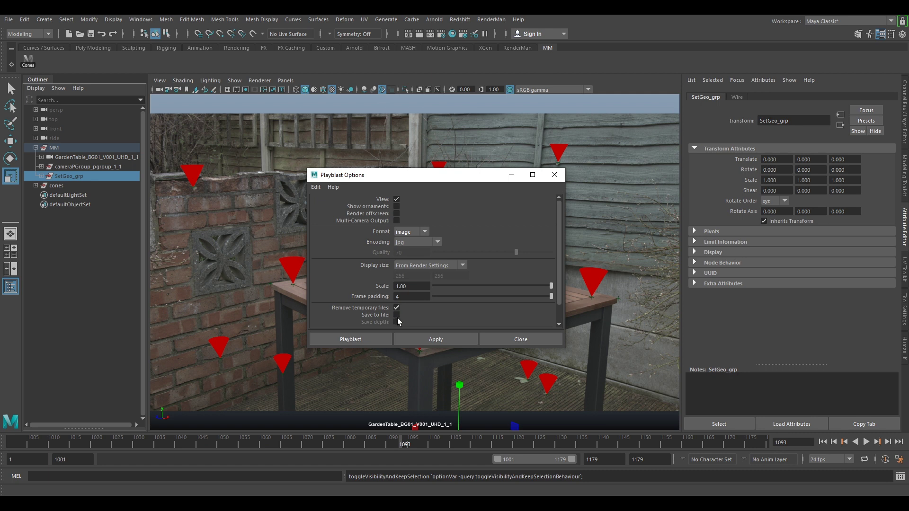
{"action": "left_click", "coordinate": [374, 340]}
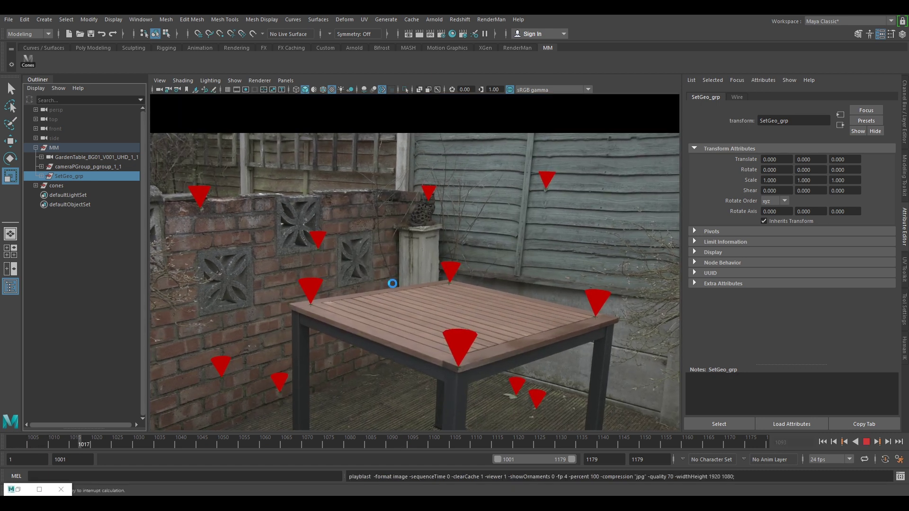
Stop the running playblast and hide the cameraPGroup_pgroup_1_1 group.
{"action": "key", "text": "Escape"}
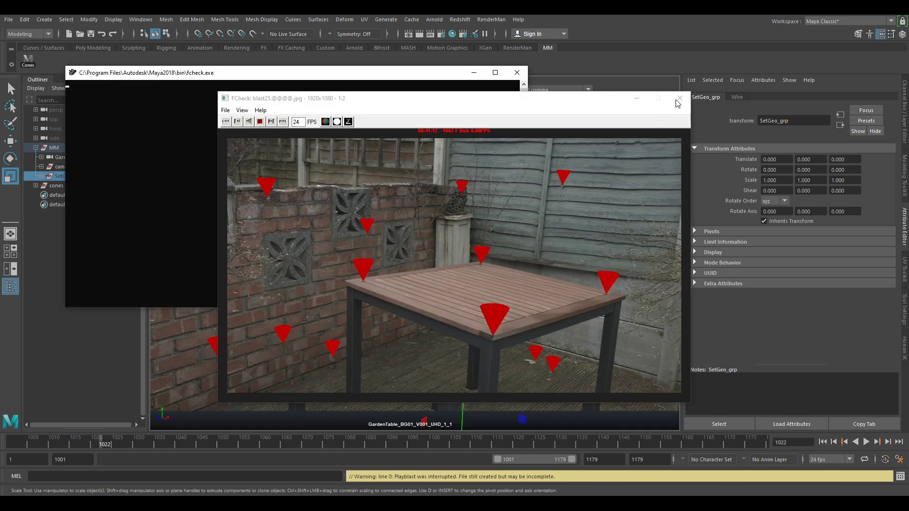
{"action": "left_click", "coordinate": [83, 167]}
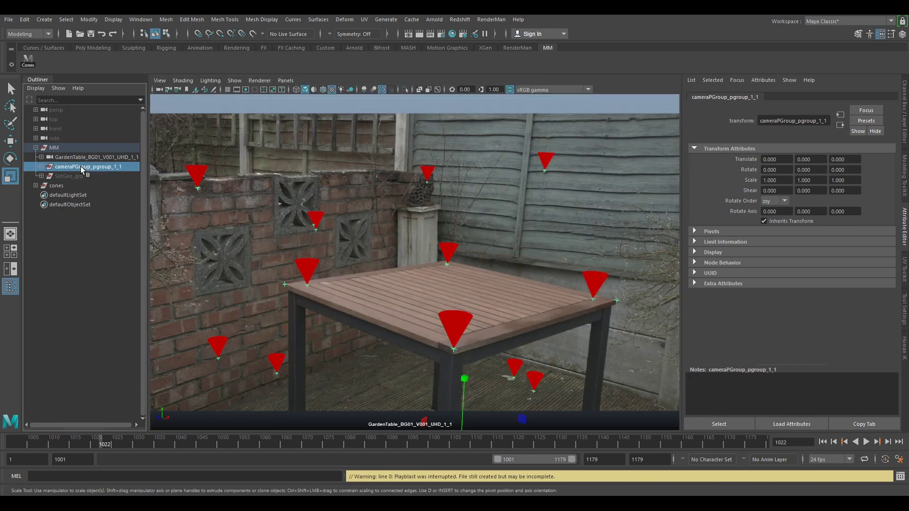
{"action": "key", "text": "h"}
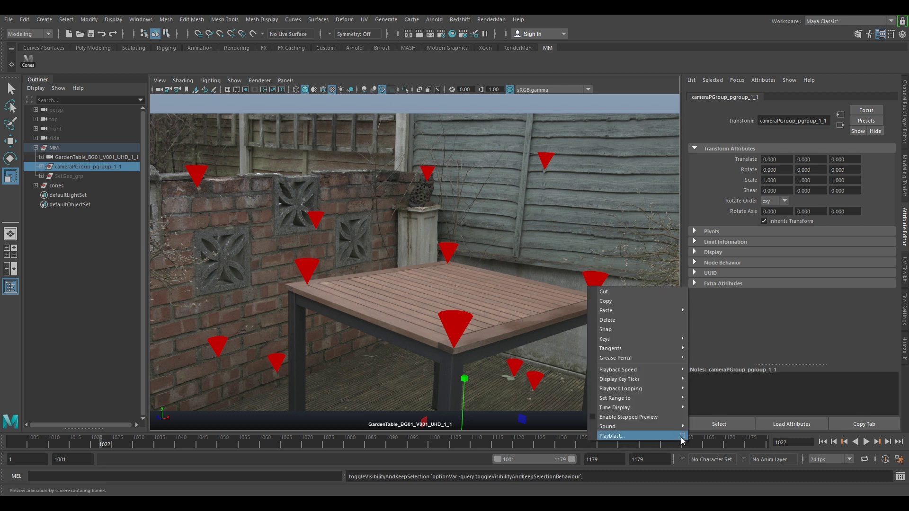
Run the playblast of the red cones over the plate again and close the playback viewer.
{"action": "left_click", "coordinate": [682, 436]}
{"action": "left_click", "coordinate": [348, 342]}
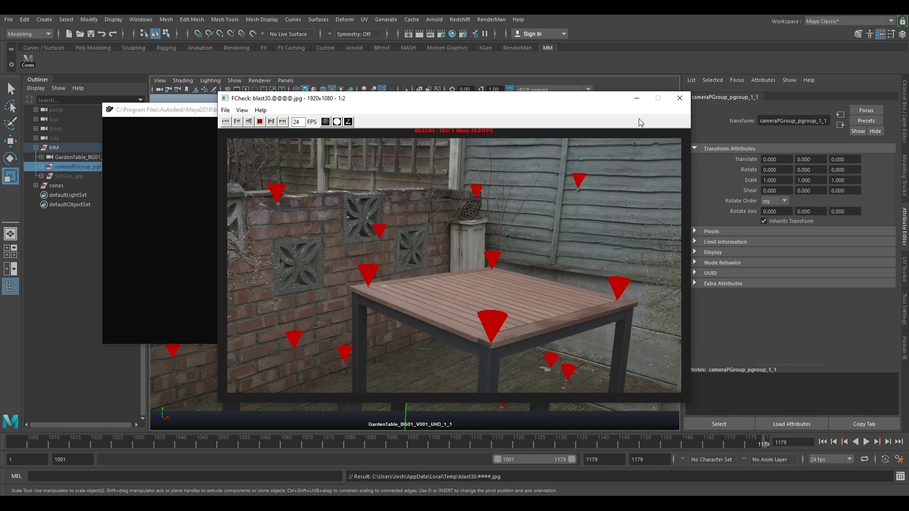
{"action": "left_click", "coordinate": [680, 98]}
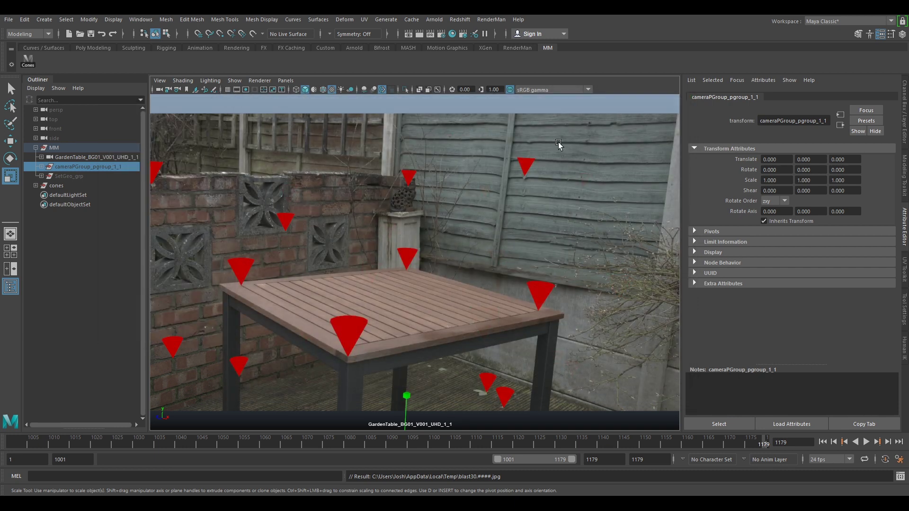
Hide image planes in the camera view, switch the background to black, and scrub the shot with only the red cones showing.
{"action": "left_click", "coordinate": [77, 176]}
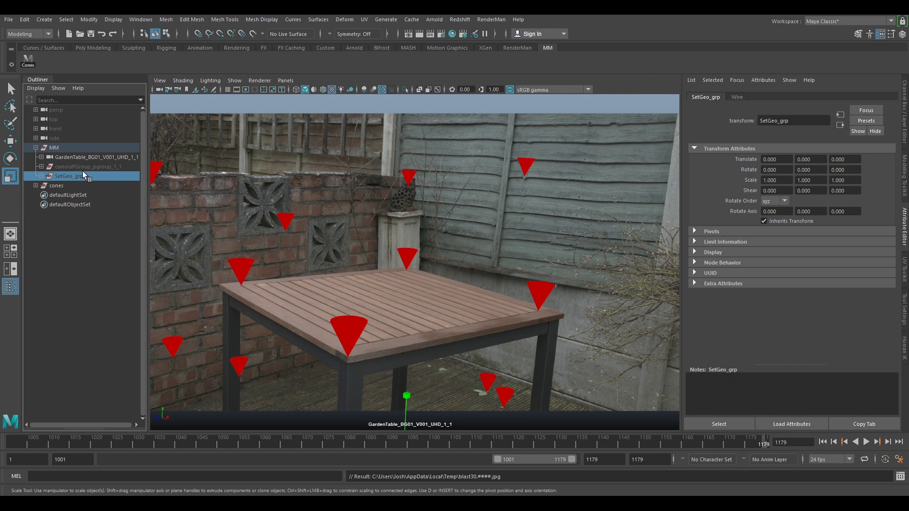
{"action": "left_click", "coordinate": [235, 80]}
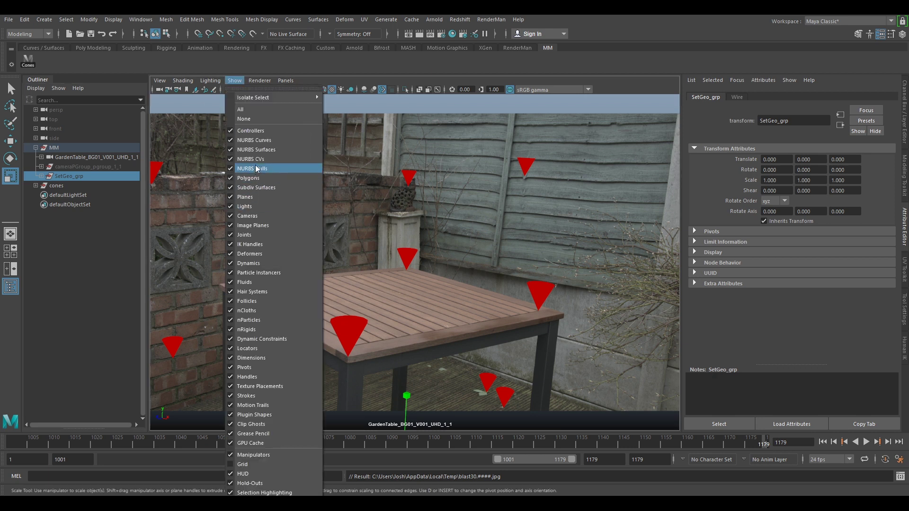
{"action": "left_click", "coordinate": [250, 225]}
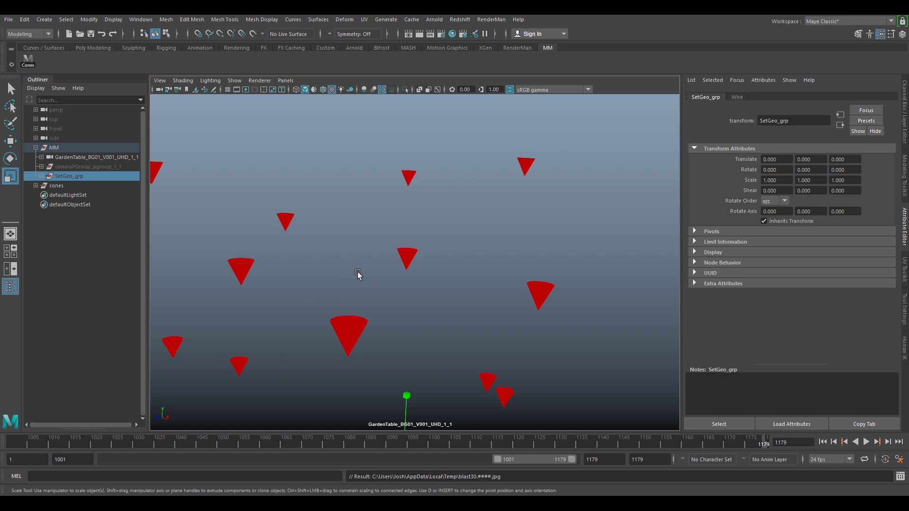
{"action": "key", "text": "alt+b"}
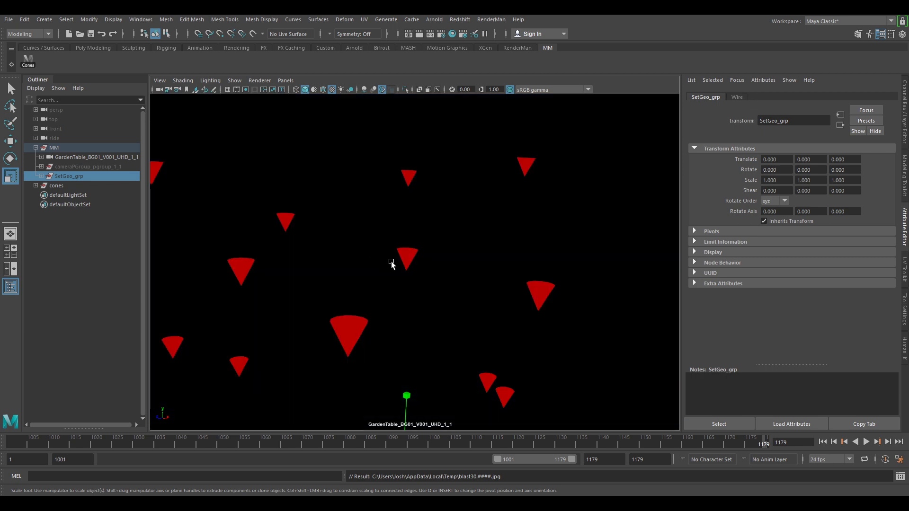
{"action": "left_click", "coordinate": [413, 365]}
{"action": "left_click_drag", "start_coordinate": [386, 441], "coordinate": [228, 441]}
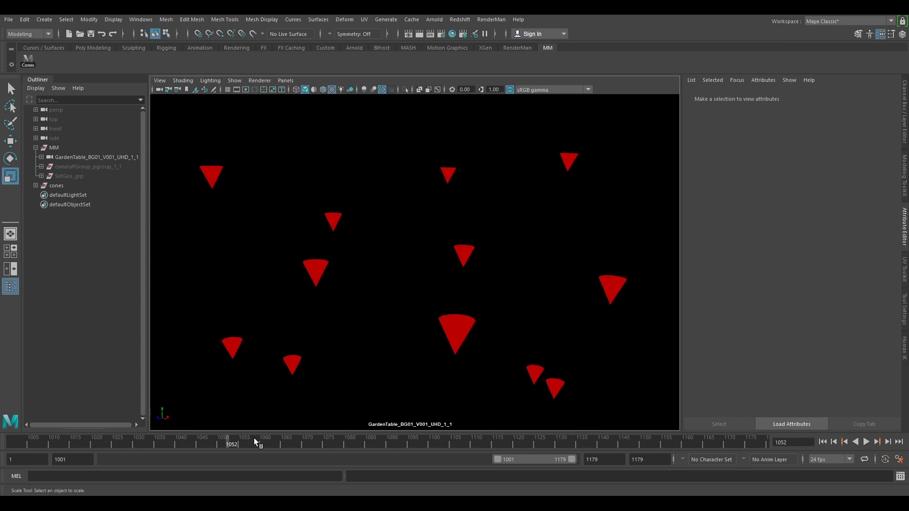
In the playblast options, set the encoding to png, turn off View and enable Save to file.
{"action": "right_click", "coordinate": [752, 443]}
{"action": "left_click", "coordinate": [848, 439]}
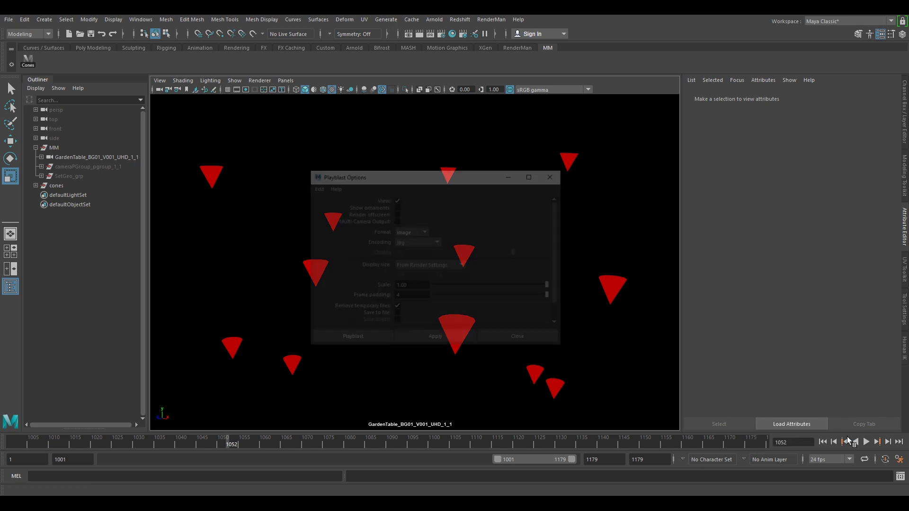
{"action": "left_click", "coordinate": [405, 242]}
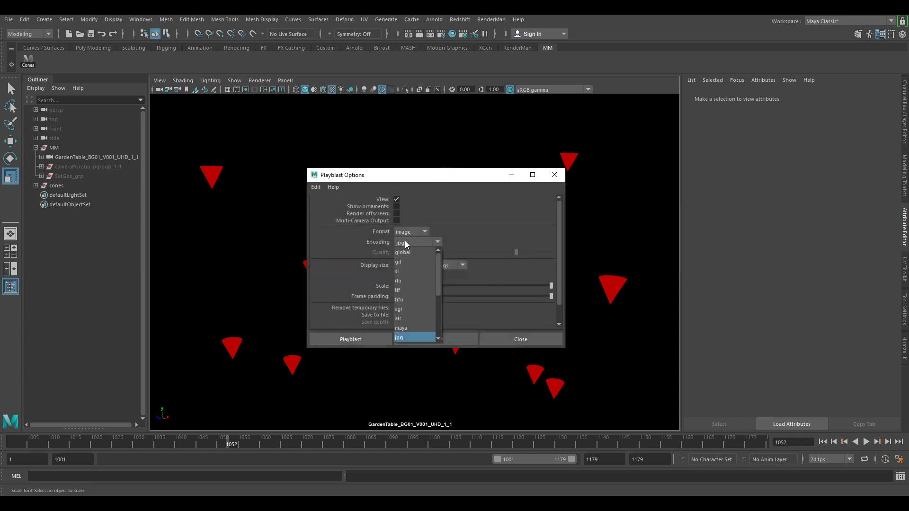
{"action": "scroll", "coordinate": [406, 317], "scroll_direction": "down", "scroll_amount": 4}
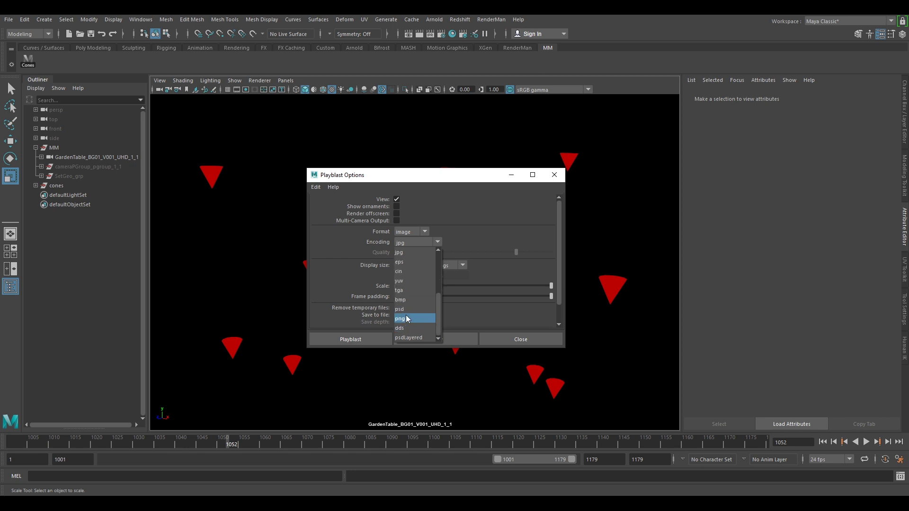
{"action": "left_click", "coordinate": [406, 319]}
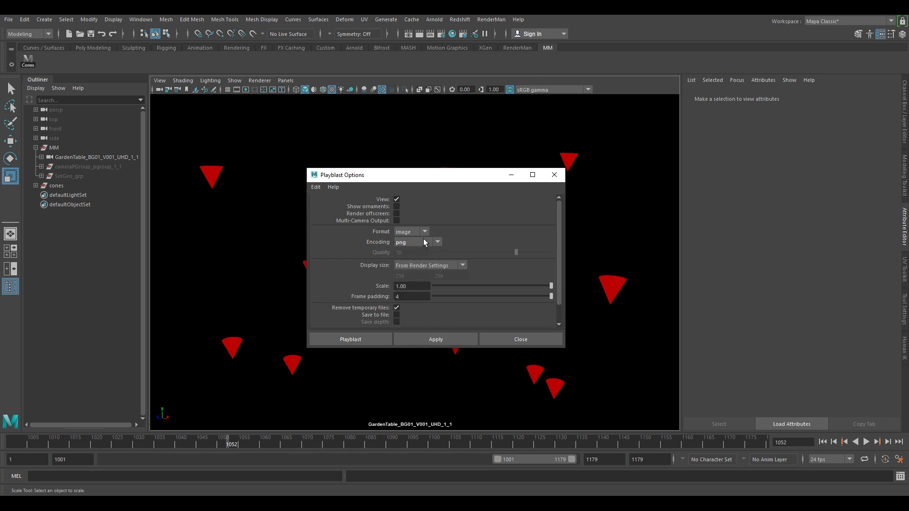
{"action": "left_click", "coordinate": [396, 200]}
{"action": "scroll", "coordinate": [450, 326], "scroll_direction": "down", "scroll_amount": 2}
Browse for the playblast output location and go to G:\VFXtutors\Matchmove\MM001\Pblast.
{"action": "left_click", "coordinate": [454, 320]}
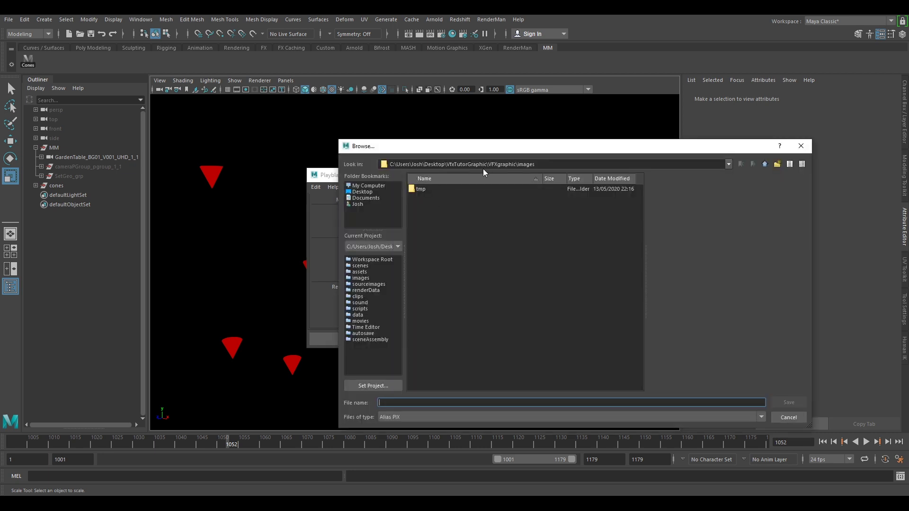
{"action": "left_click", "coordinate": [368, 186]}
{"action": "double_click", "coordinate": [446, 237]}
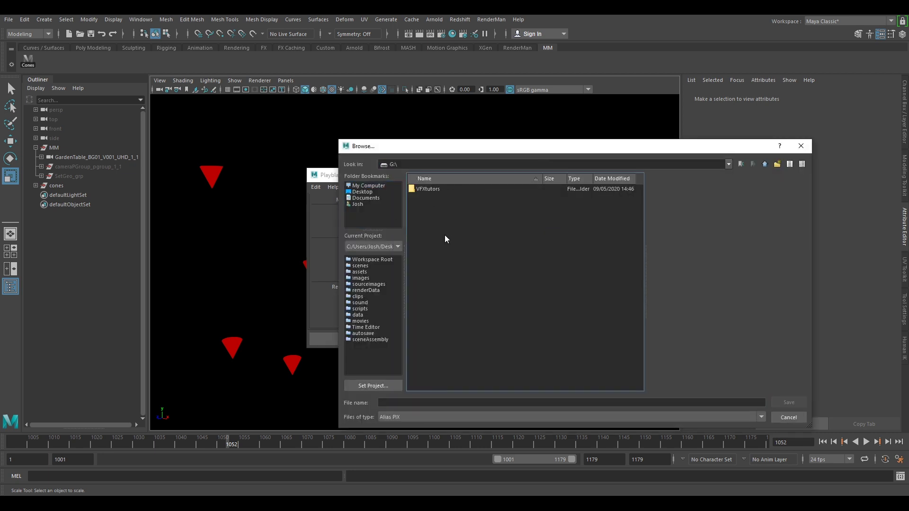
{"action": "double_click", "coordinate": [431, 189]}
{"action": "double_click", "coordinate": [433, 197]}
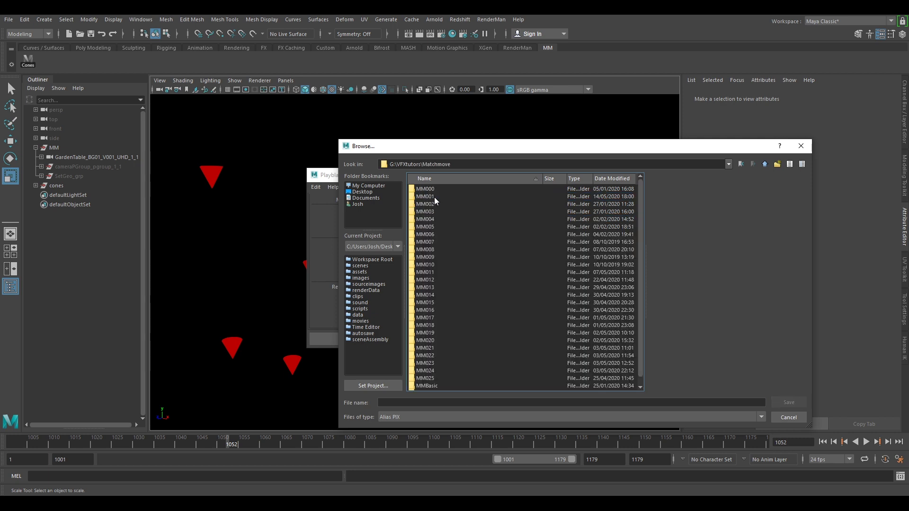
{"action": "double_click", "coordinate": [431, 197]}
{"action": "double_click", "coordinate": [426, 196]}
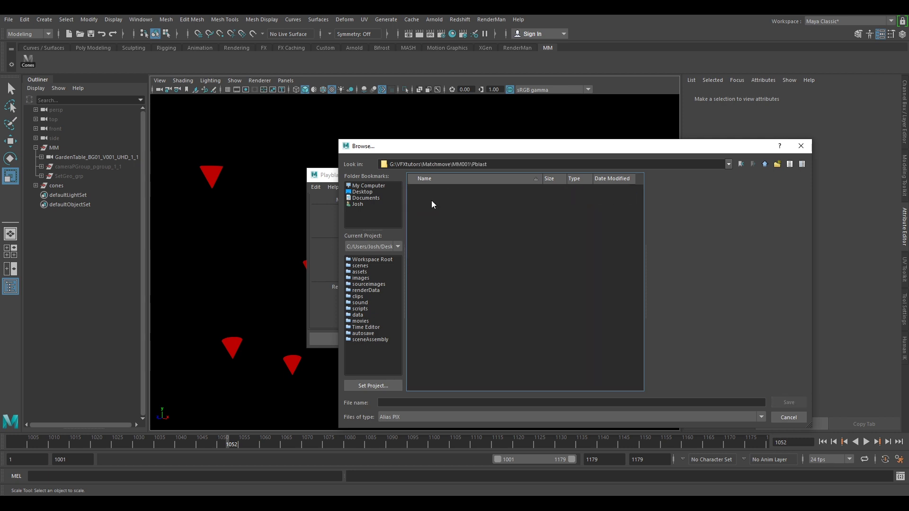
Create a new folder named Cones inside Pblast and open it.
{"action": "left_click", "coordinate": [779, 165]}
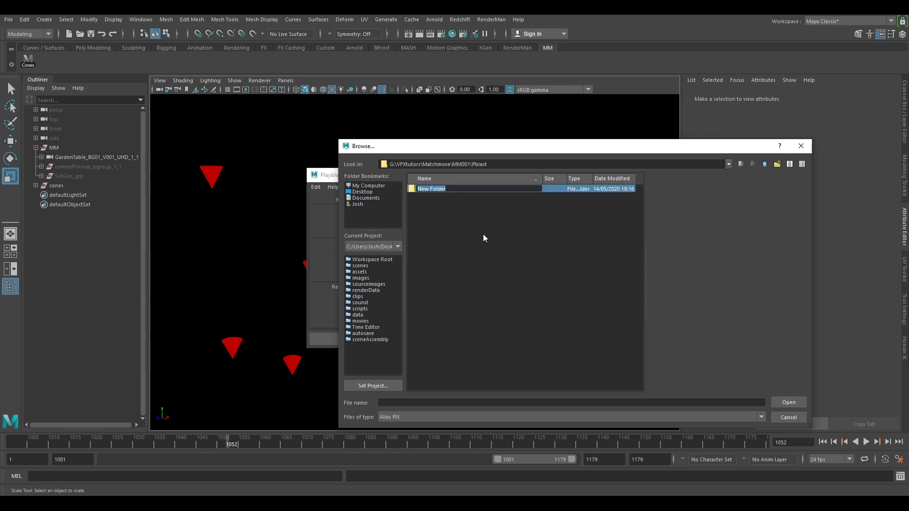
{"action": "type", "text": "Cones"}
{"action": "right_click", "coordinate": [479, 238]}
{"action": "left_click", "coordinate": [462, 229]}
{"action": "double_click", "coordinate": [431, 189]}
Set the output file name to GarenTable_Cones_V001 with file type PNG and run the playblast.
{"action": "left_click", "coordinate": [392, 402]}
{"action": "type", "text": "Ga"}
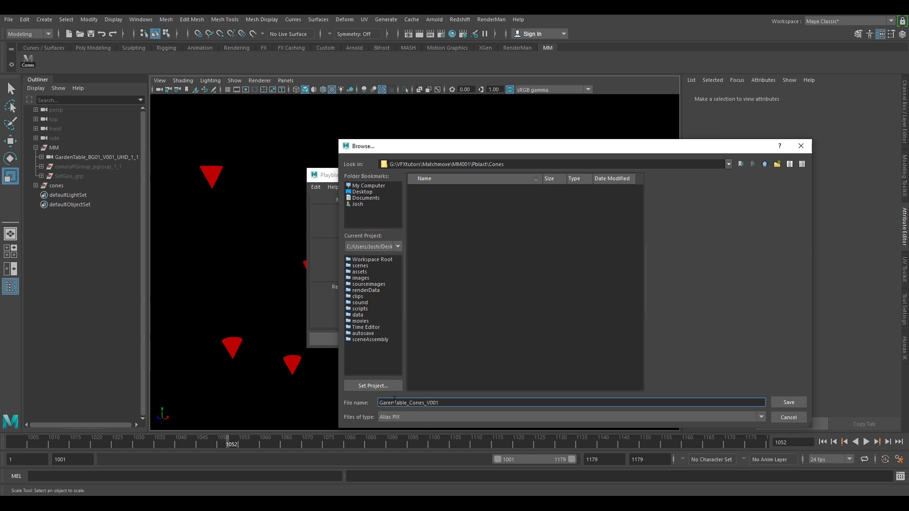
{"action": "left_click", "coordinate": [397, 417]}
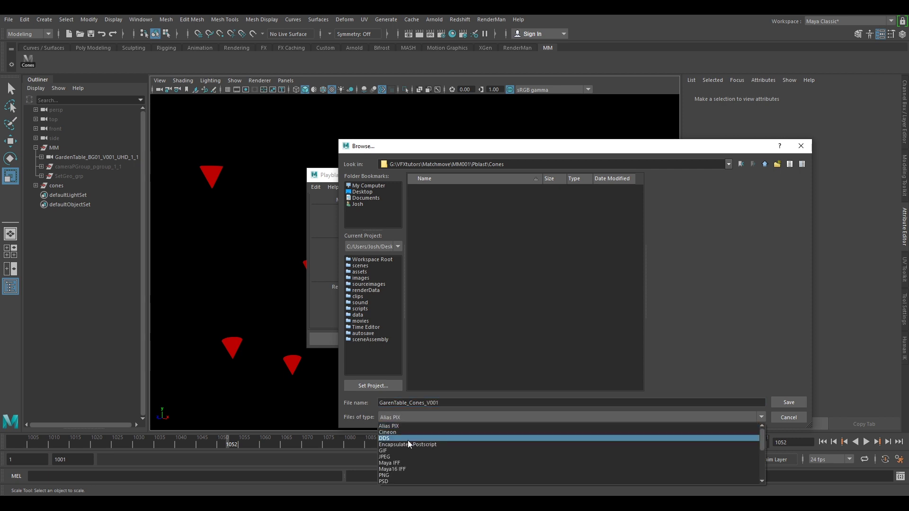
{"action": "left_click", "coordinate": [398, 474]}
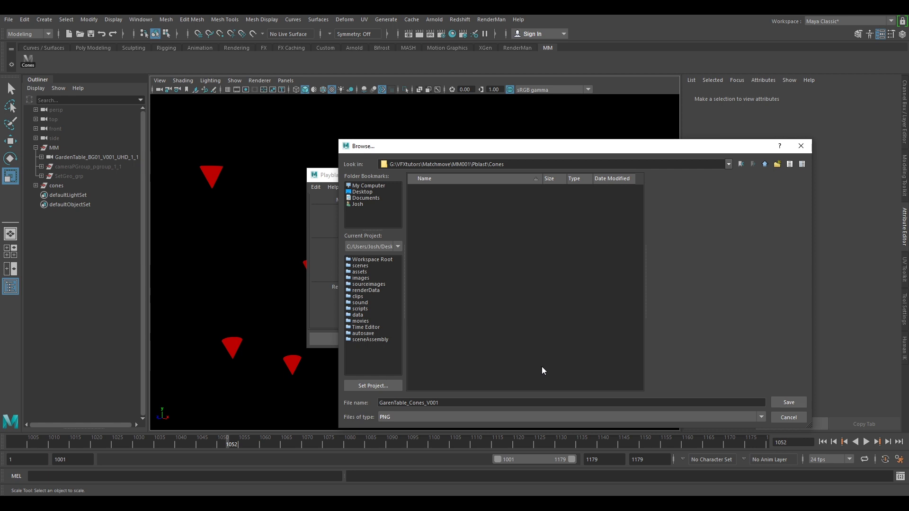
{"action": "left_click", "coordinate": [783, 402]}
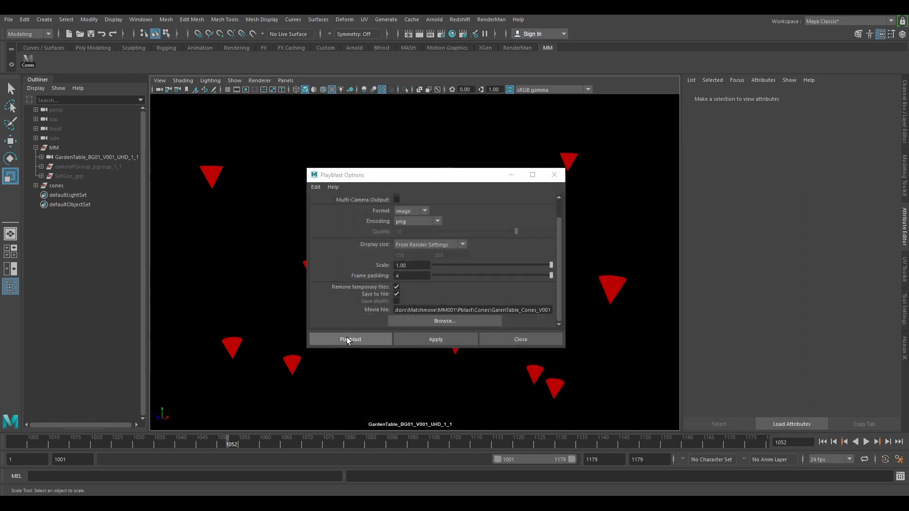
{"action": "left_click", "coordinate": [348, 338]}
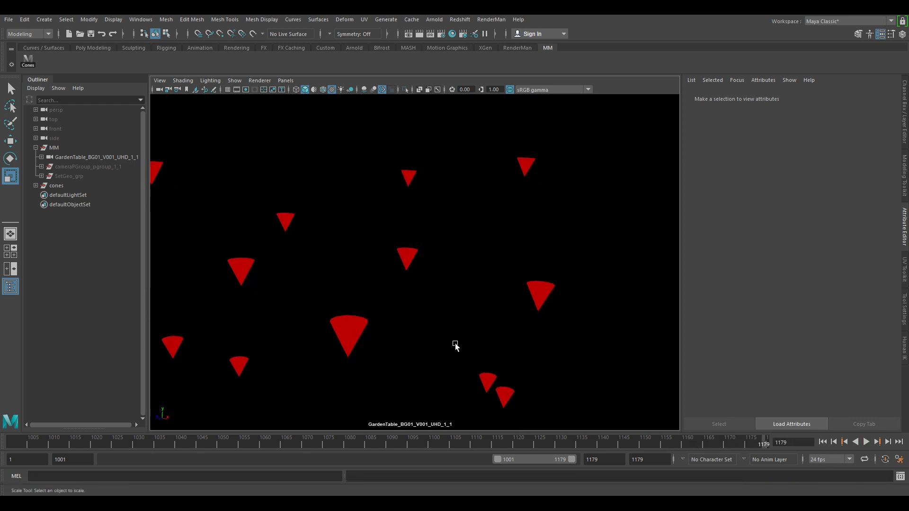
Show image planes in the camera view again, and parent the cones group under MM and hide it.
{"action": "left_click", "coordinate": [229, 81]}
{"action": "left_click", "coordinate": [254, 224]}
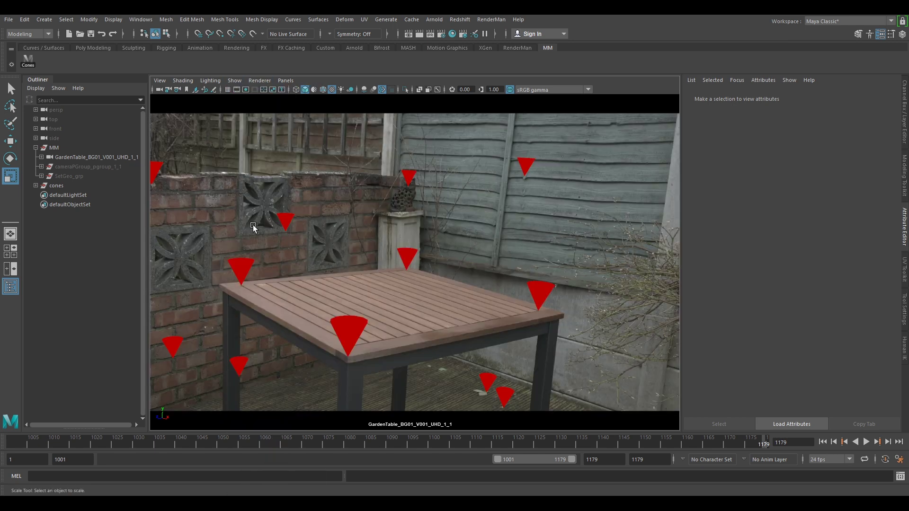
{"action": "left_click_drag", "start_coordinate": [64, 185], "coordinate": [61, 146]}
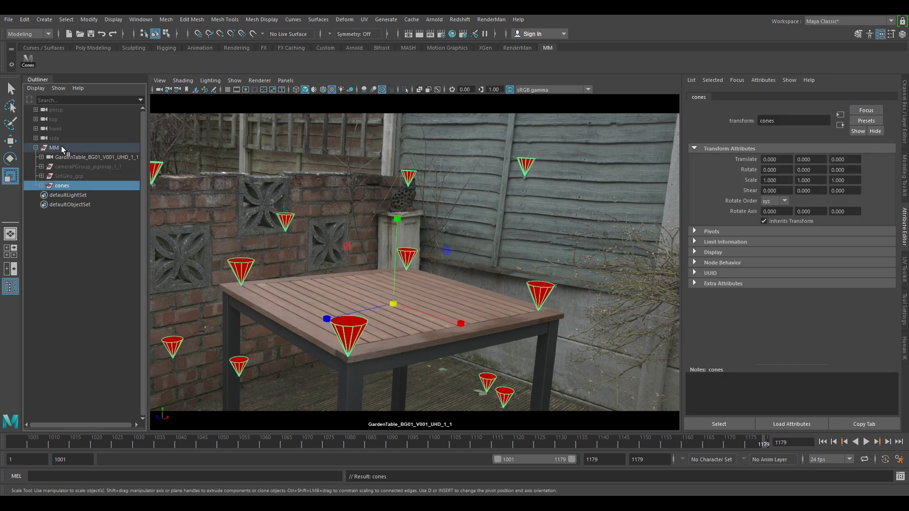
{"action": "key", "text": "h"}
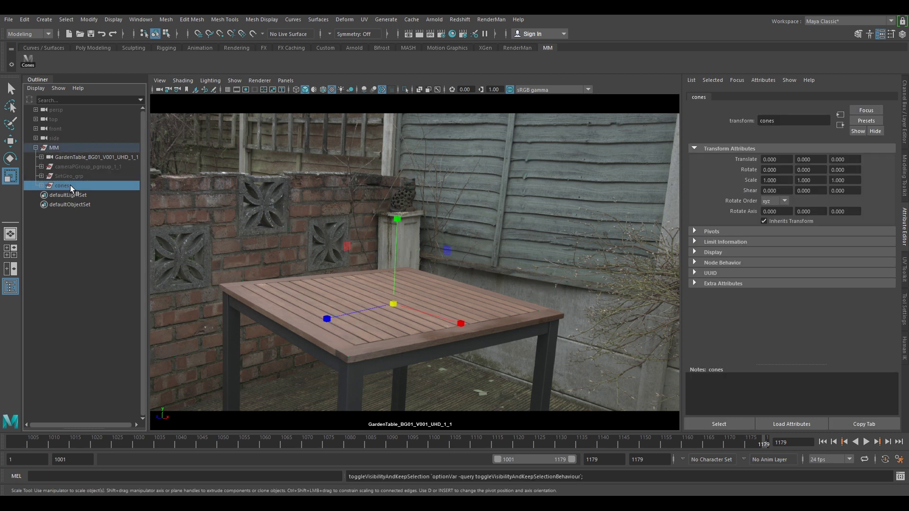
Set the camera image plane's depth to 1 and its alpha gain to 0.7.
{"action": "left_click", "coordinate": [161, 88]}
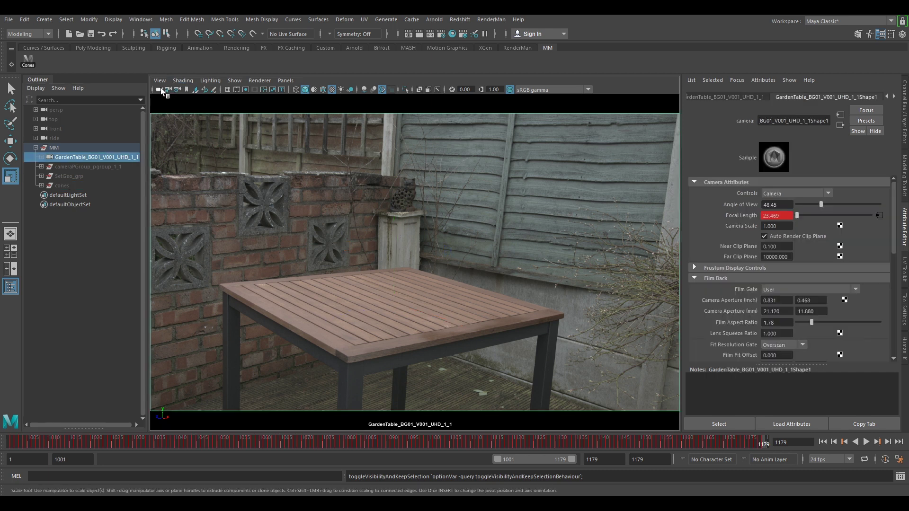
{"action": "left_click", "coordinate": [894, 97]}
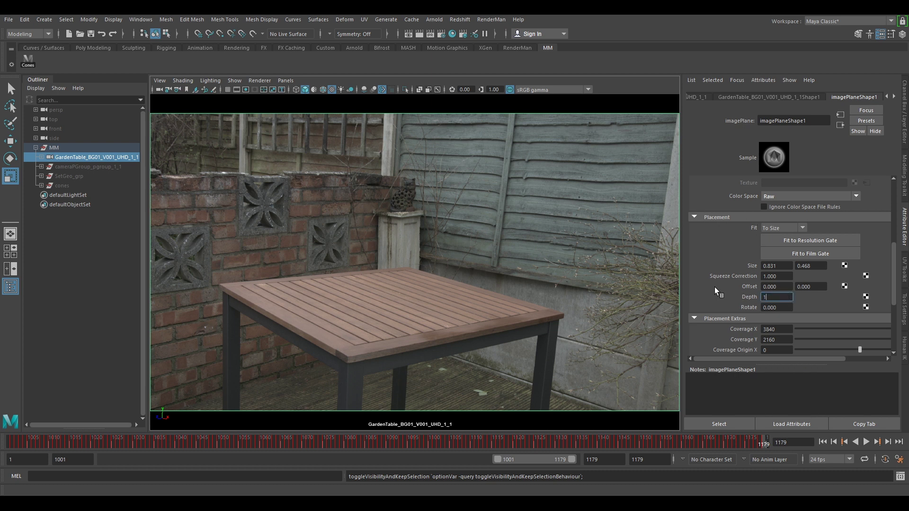
{"action": "scroll", "coordinate": [779, 295], "scroll_direction": "up", "scroll_amount": 4}
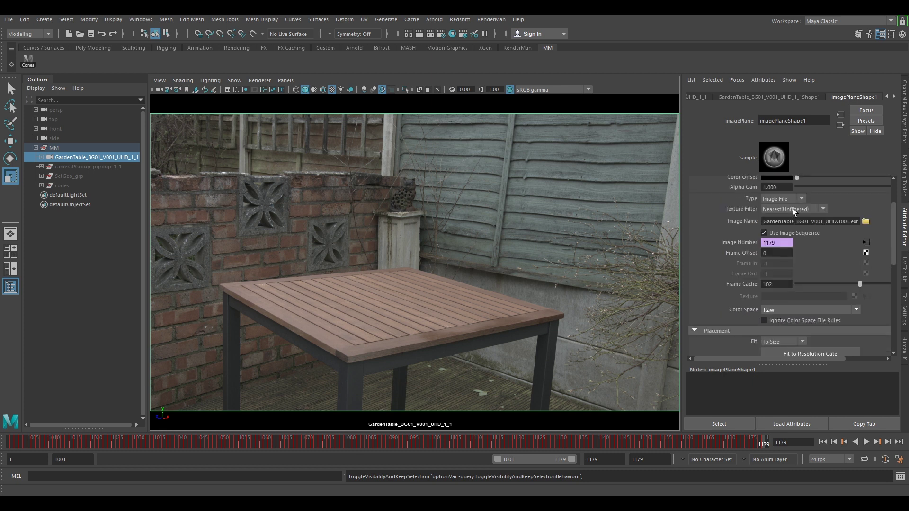
{"action": "scroll", "coordinate": [795, 213], "scroll_direction": "up", "scroll_amount": 1}
{"action": "left_click", "coordinate": [784, 216]}
{"action": "type", "text": "0.7"}
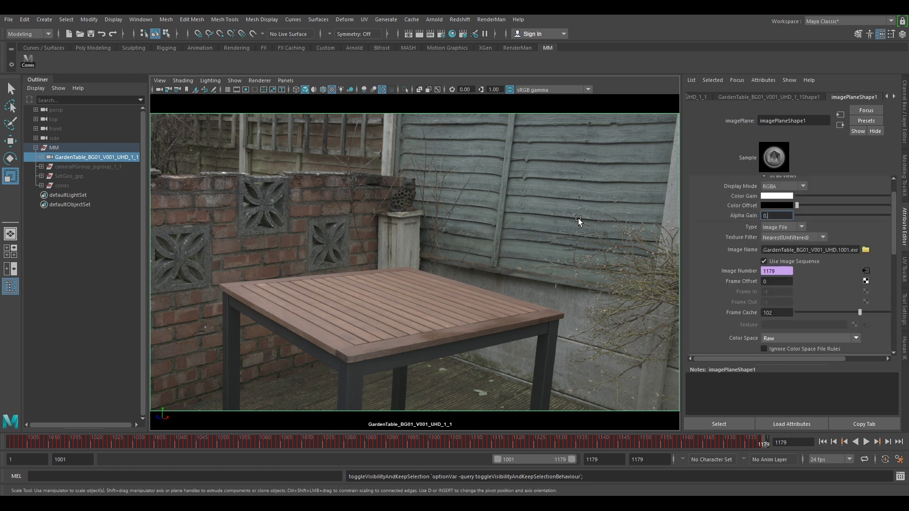
{"action": "key", "text": "Return"}
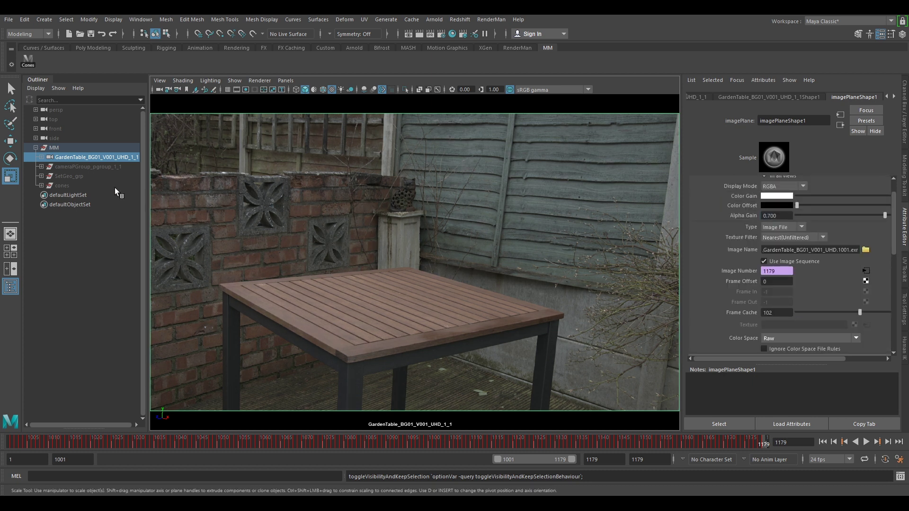
Unhide the SetGeo_grp geometry and scrub the shot back to frame 1030 to check it through the semi-transparent plate.
{"action": "left_click", "coordinate": [81, 176]}
{"action": "key", "text": "h"}
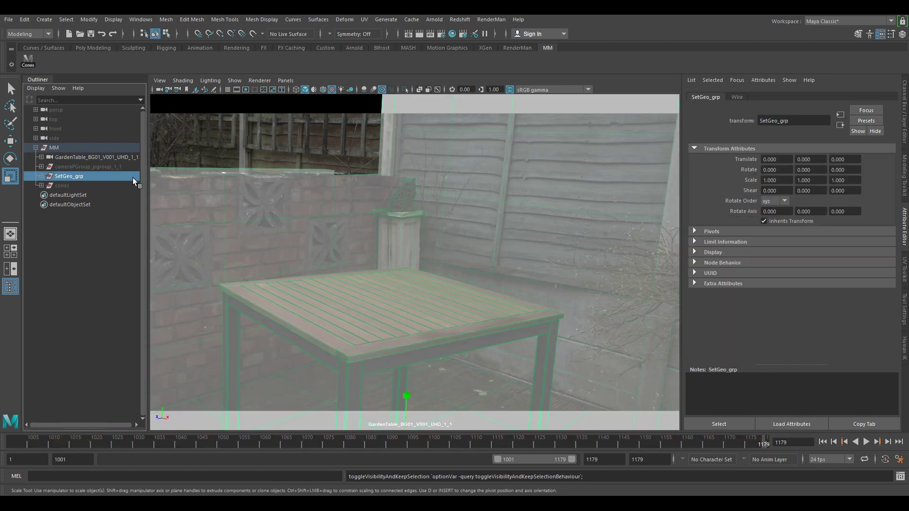
{"action": "left_click", "coordinate": [245, 132]}
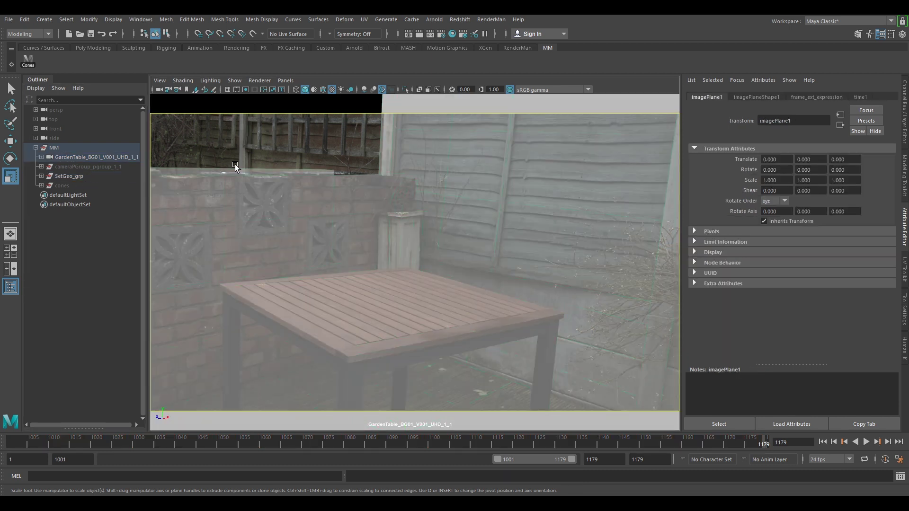
{"action": "left_click", "coordinate": [67, 177]}
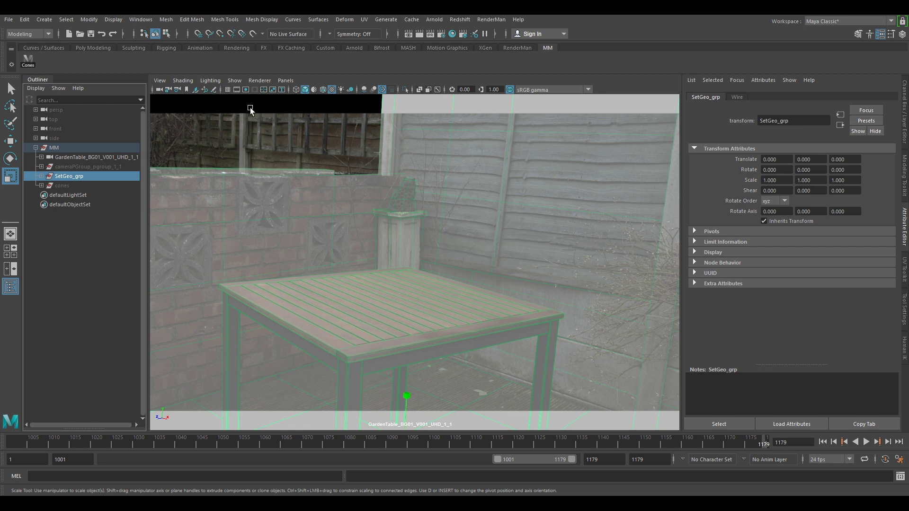
{"action": "left_click", "coordinate": [337, 161]}
{"action": "left_click_drag", "start_coordinate": [261, 438], "coordinate": [138, 440]}
Switch the camera view to default lighting, turn on Wireframe on Shaded, and play and scrub the shot to check the geometry's alignment.
{"action": "left_click", "coordinate": [183, 81]}
{"action": "left_click", "coordinate": [210, 81]}
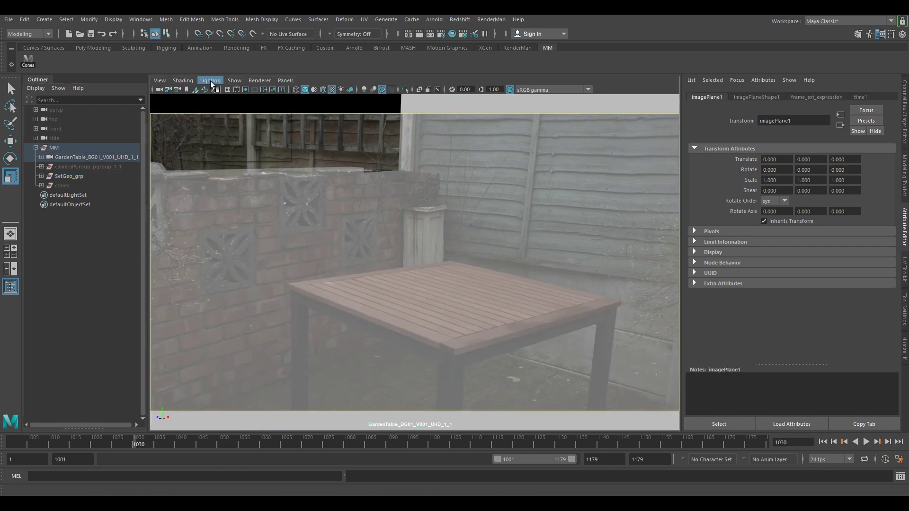
{"action": "left_click", "coordinate": [210, 81]}
{"action": "left_click", "coordinate": [225, 98]}
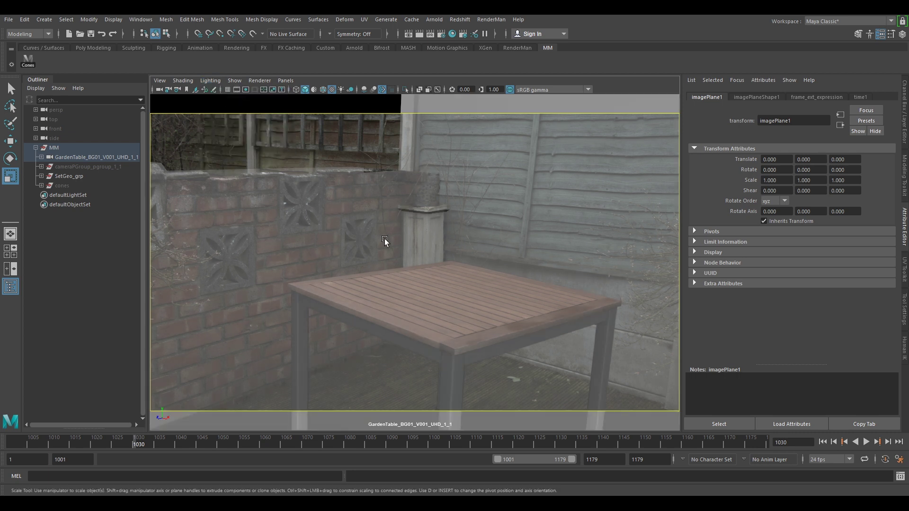
{"action": "left_click", "coordinate": [183, 81]}
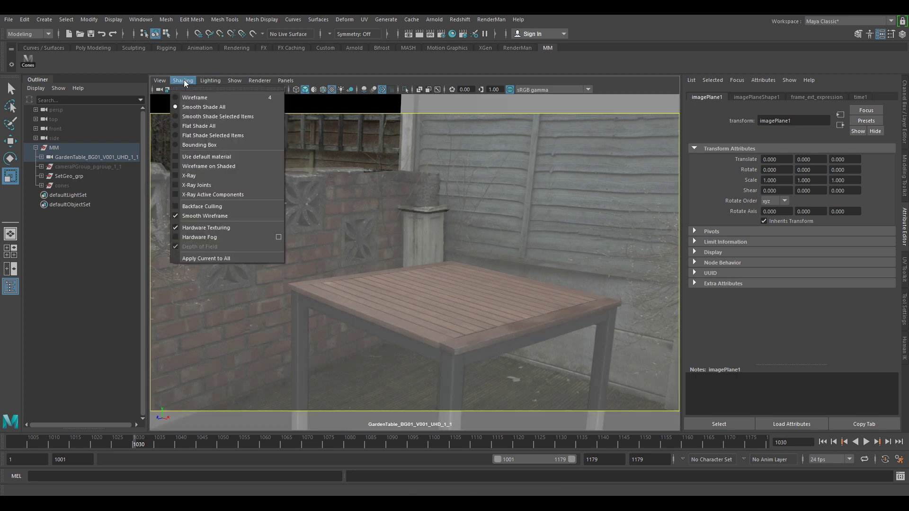
{"action": "left_click", "coordinate": [210, 166]}
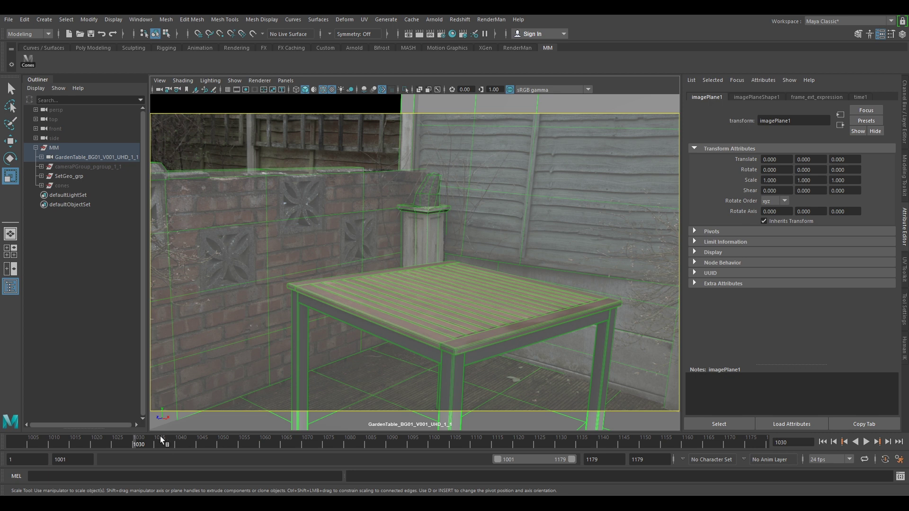
{"action": "key", "text": "alt+v"}
{"action": "left_click_drag", "start_coordinate": [270, 442], "coordinate": [358, 441]}
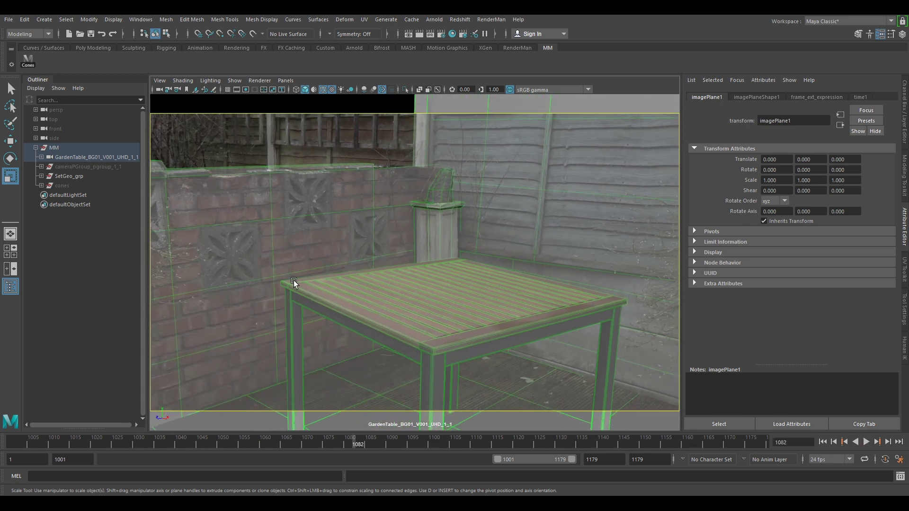